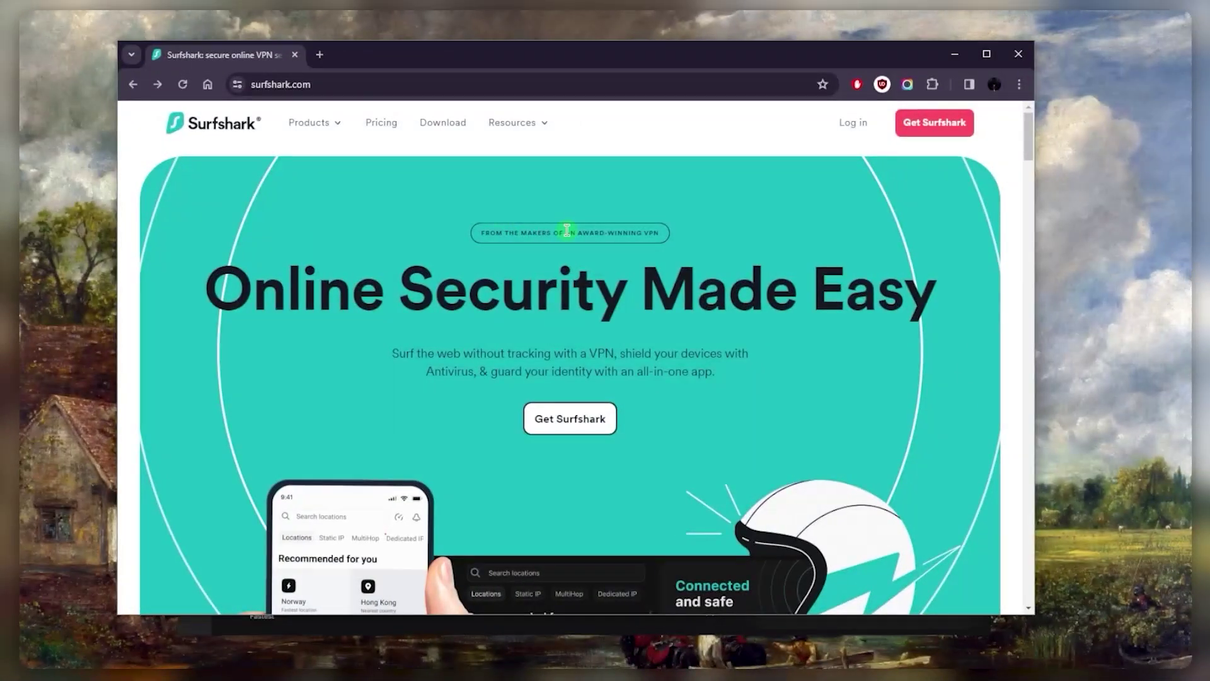
# - Open the Surfshark download page on surfshark.com and scroll down it
pyautogui.click(450, 123)
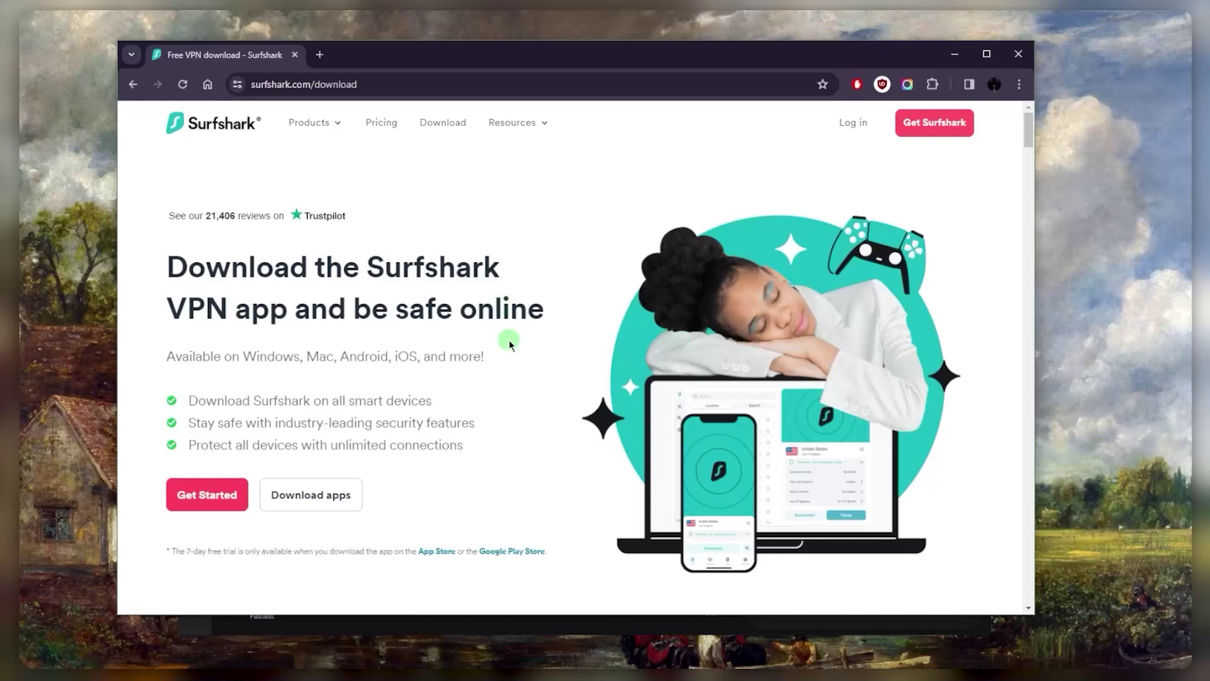
pyautogui.scroll(-2, 460, 346)
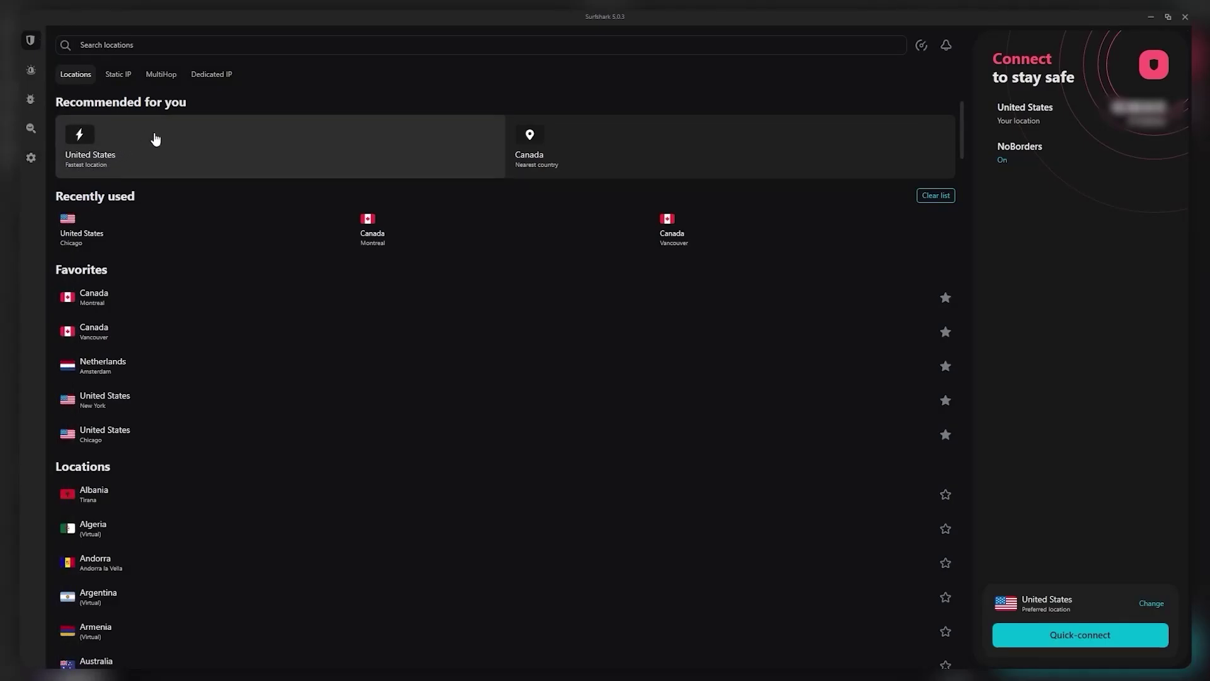
# - Browse Netflix's top-row titles, then start connecting Surfshark to a United Kingdom server
pyautogui.scroll(-5, 473, 224)
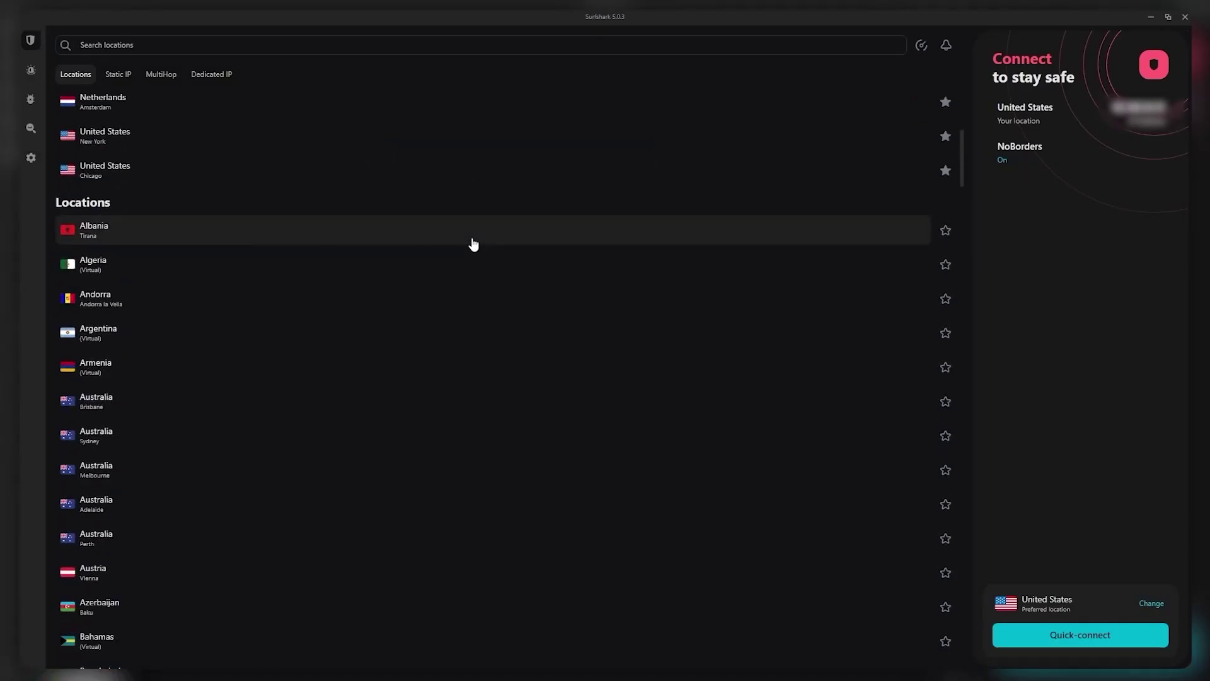
pyautogui.scroll(-6, 474, 244)
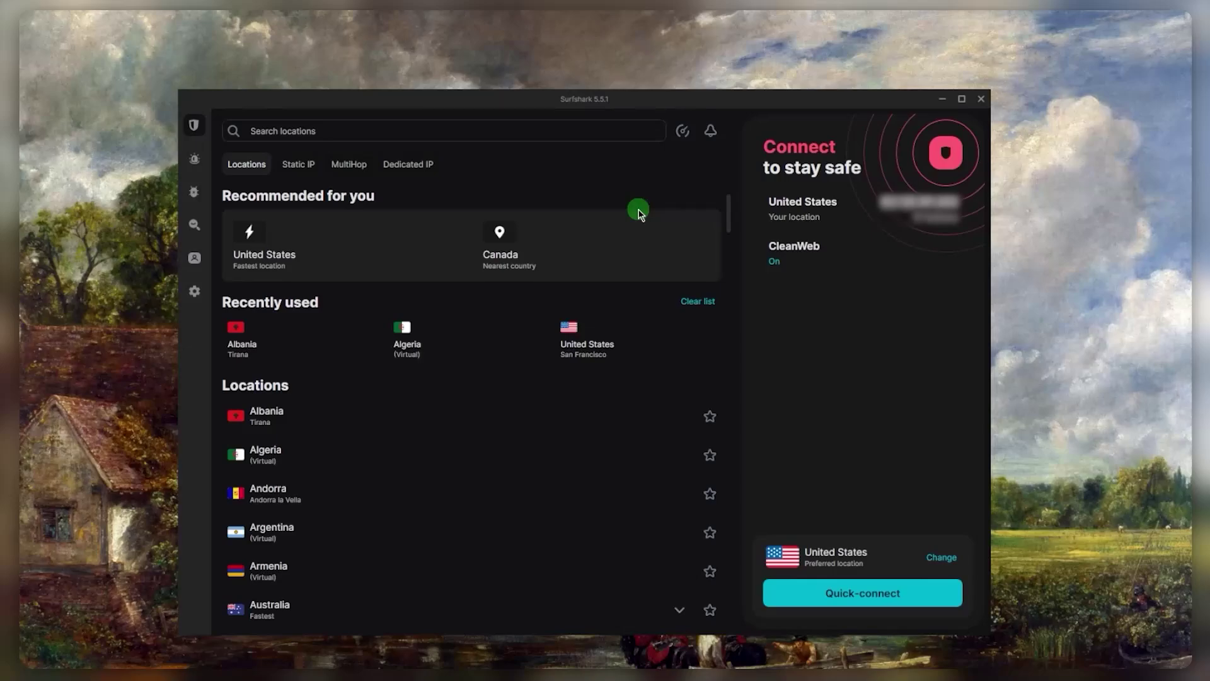
pyautogui.scroll(-1, 629, 494)
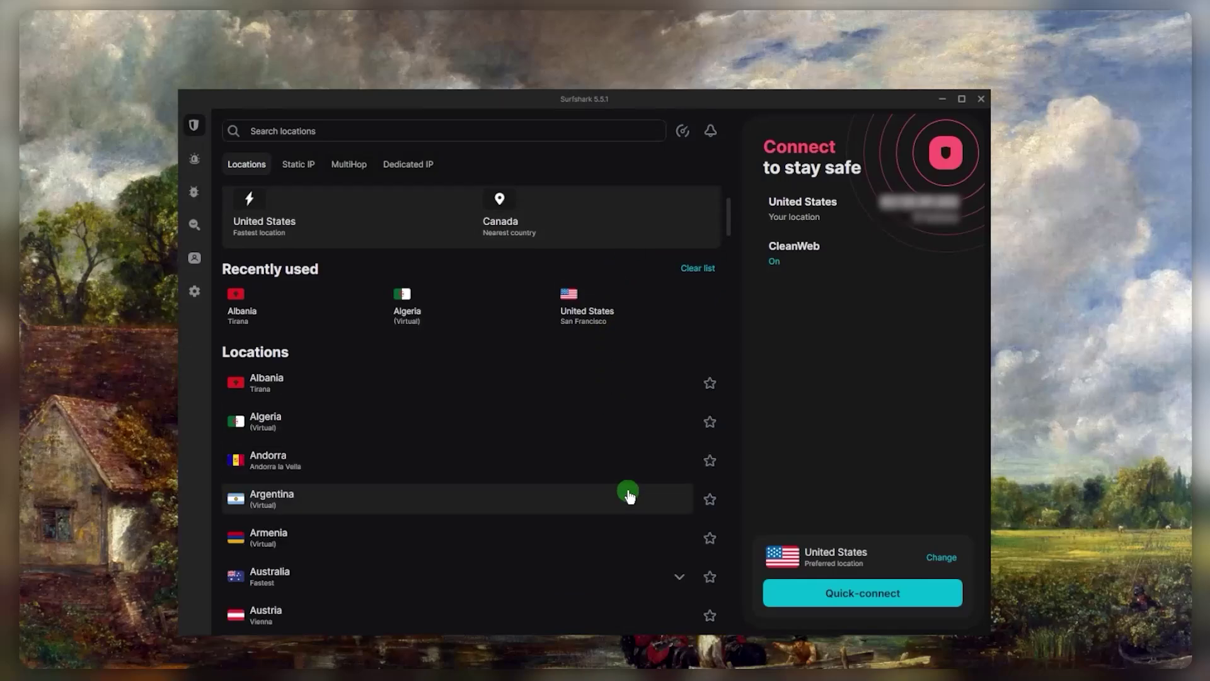
pyautogui.scroll(1, 441, 485)
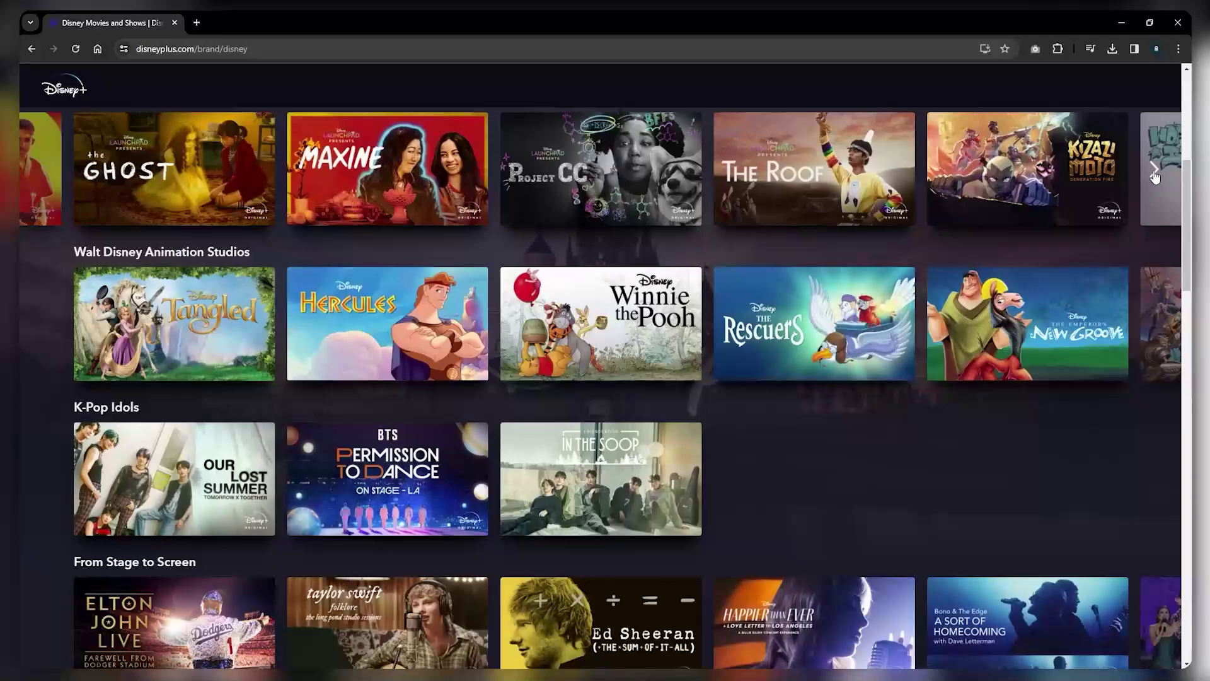
pyautogui.click(1154, 175)
pyautogui.click(1154, 176)
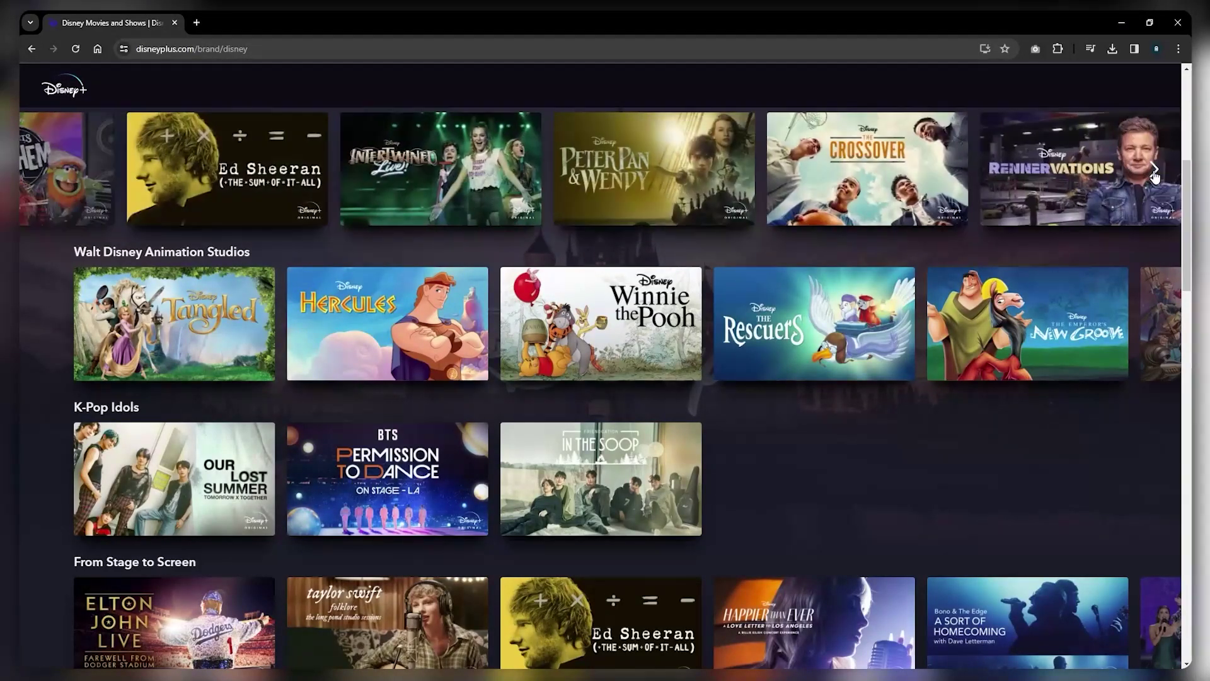
pyautogui.click(1154, 175)
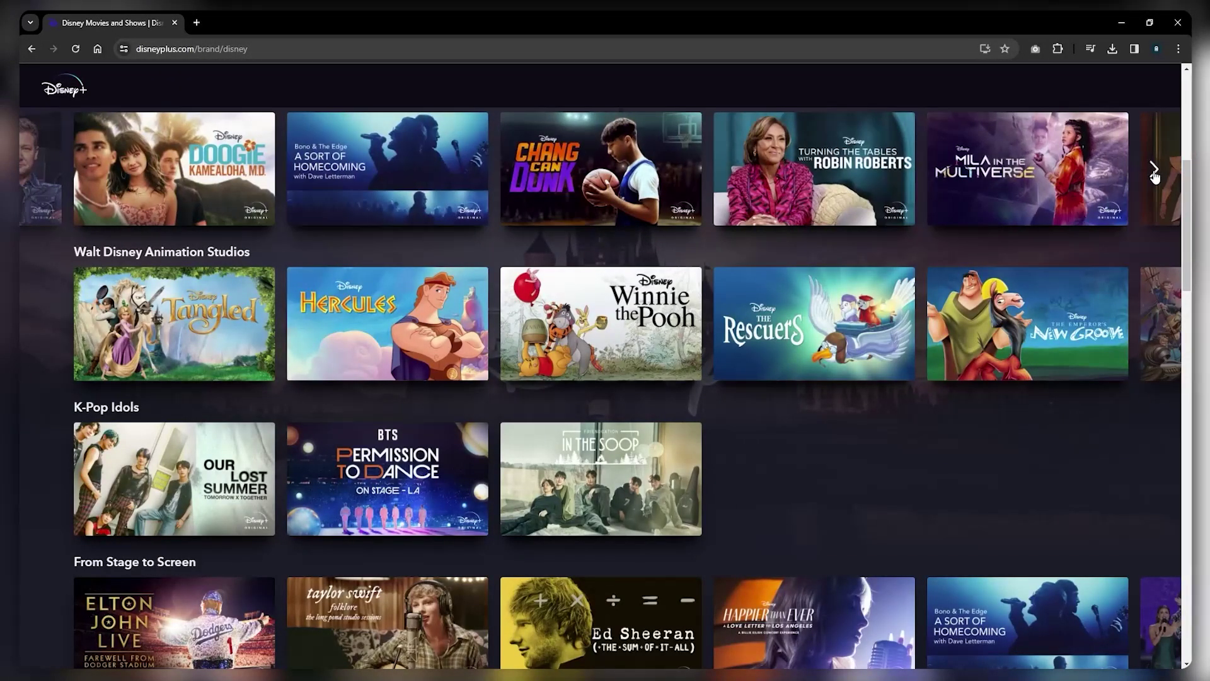
pyautogui.click(1155, 175)
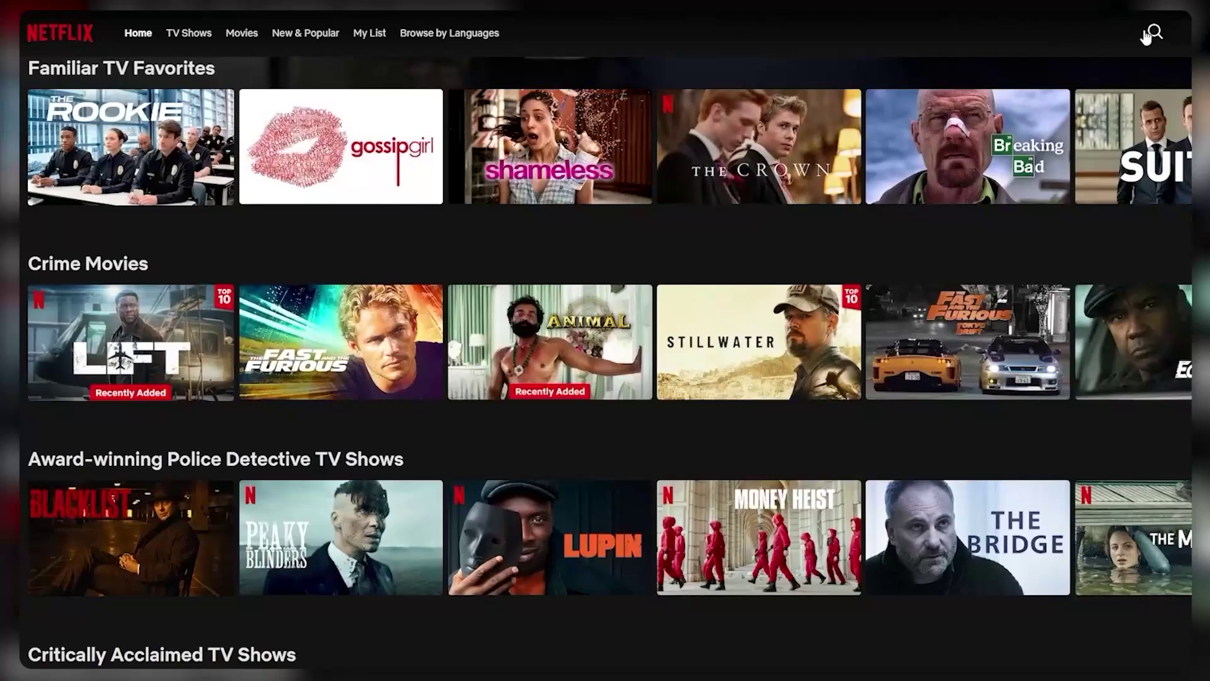
pyautogui.click(1154, 34)
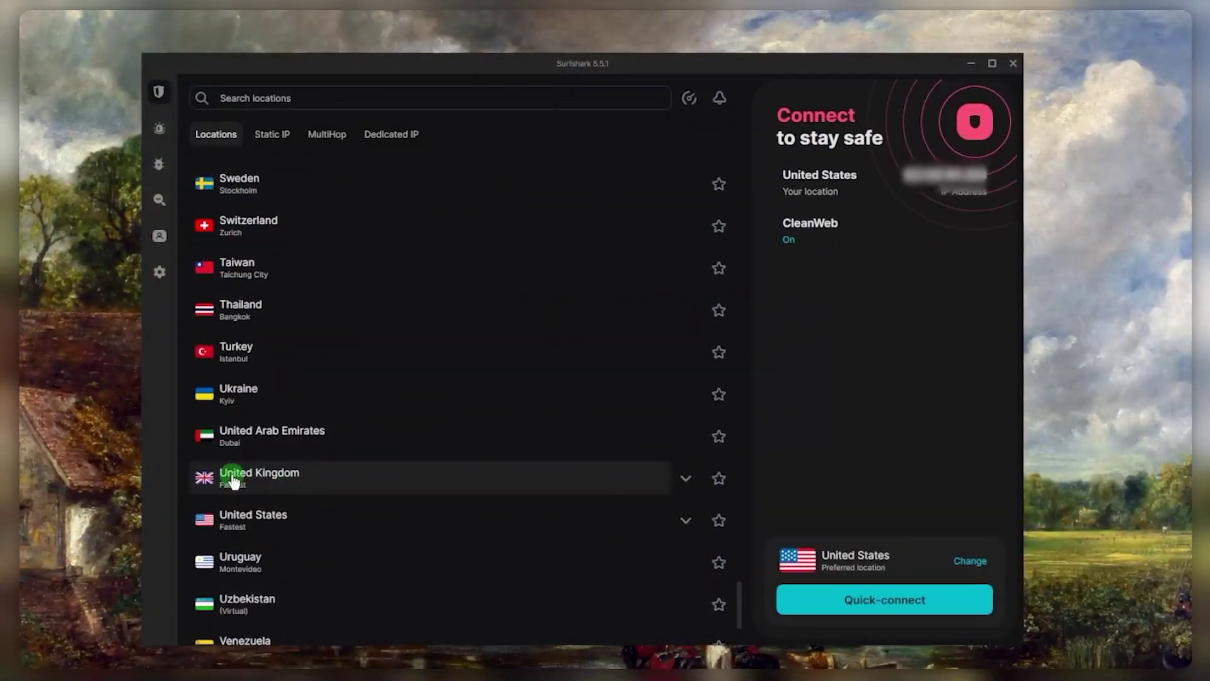
pyautogui.click(309, 479)
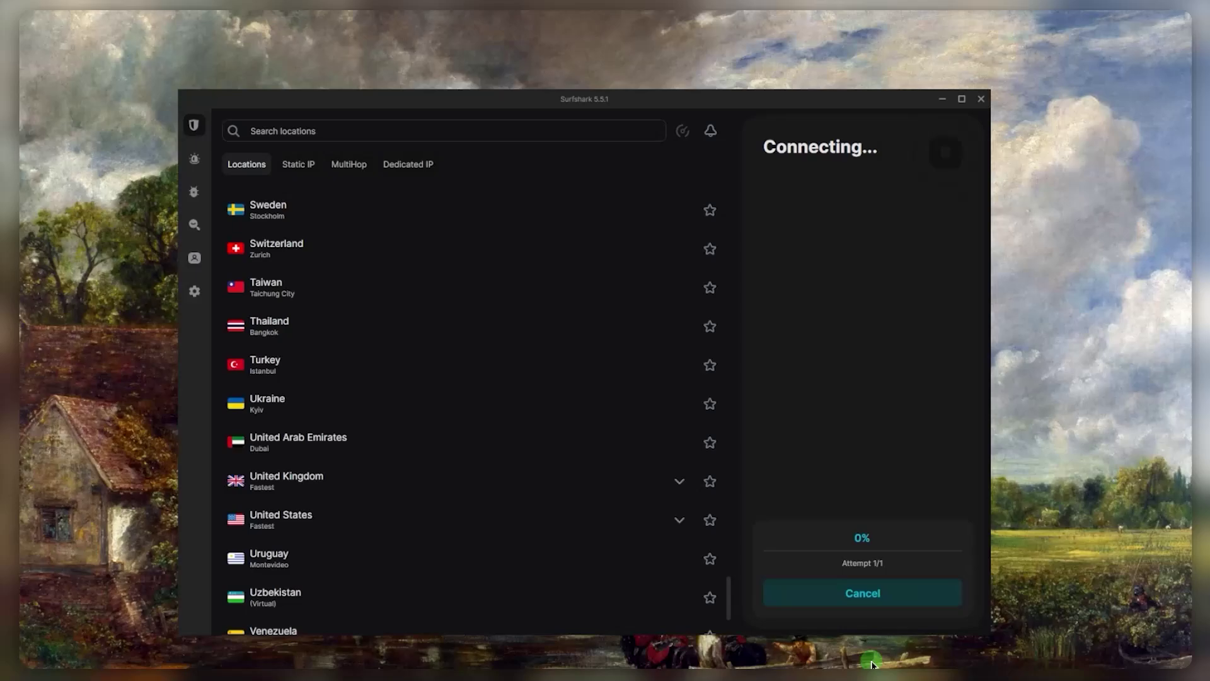
# - Cancel the stalled United Kingdom connection attempt so Surfshark is disconnected
pyautogui.click(848, 592)
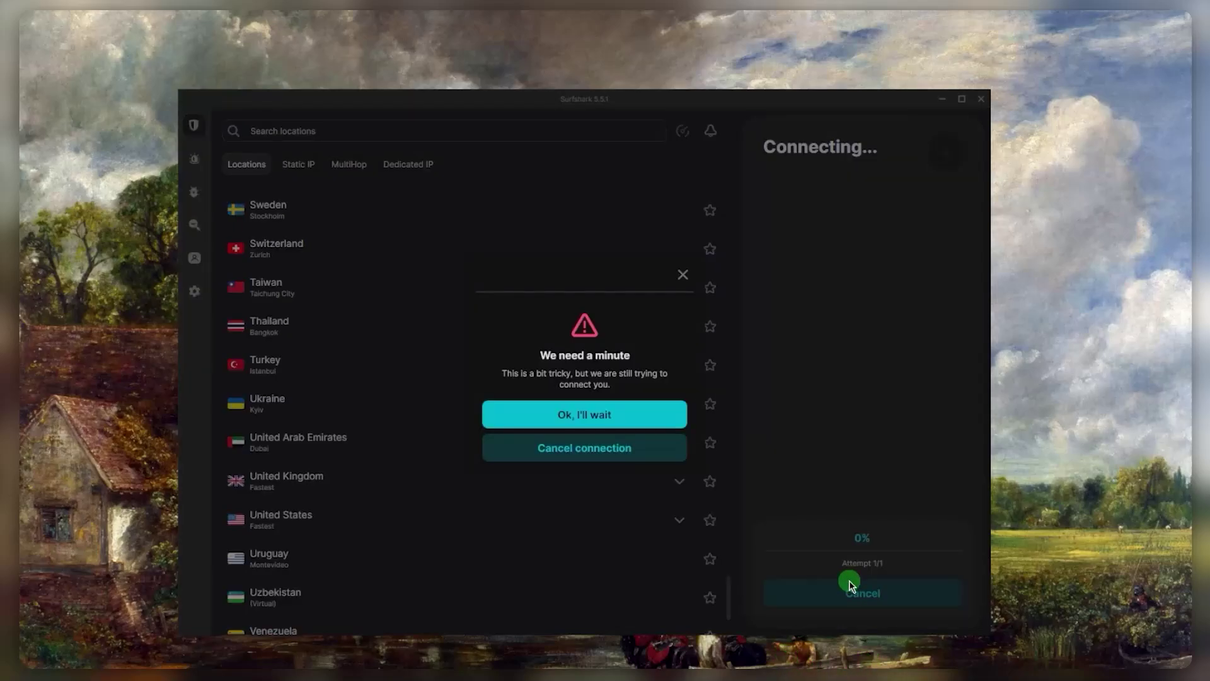
pyautogui.click(567, 448)
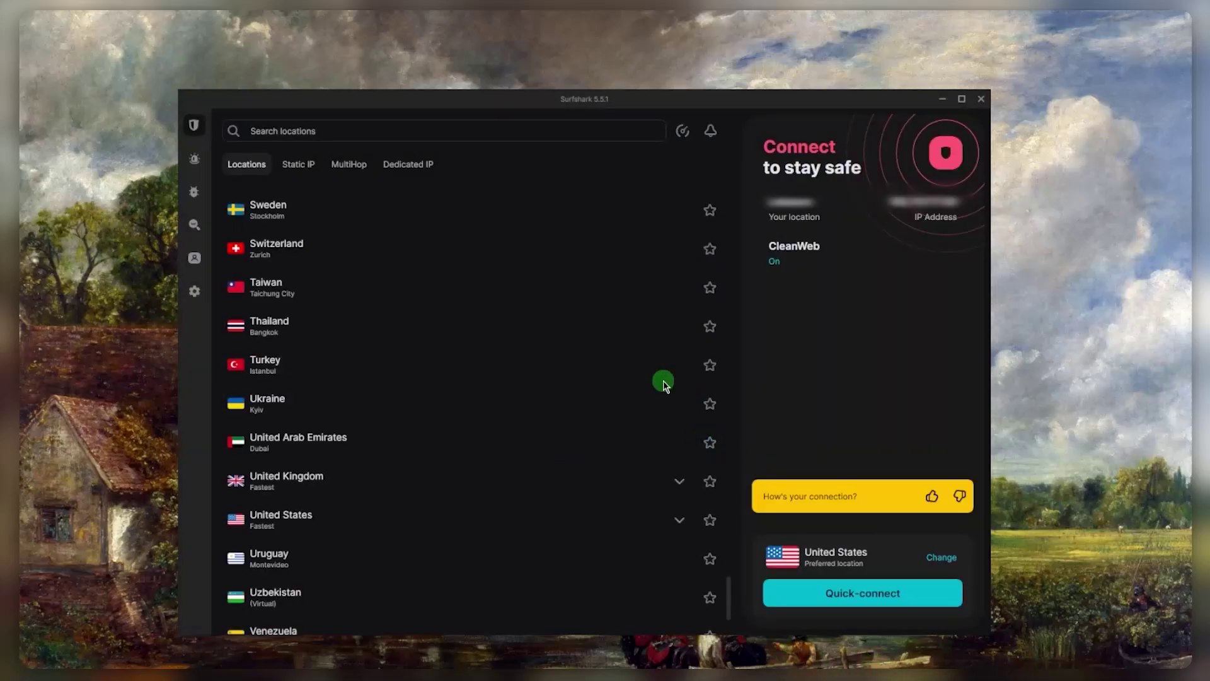
pyautogui.scroll(-1, 662, 384)
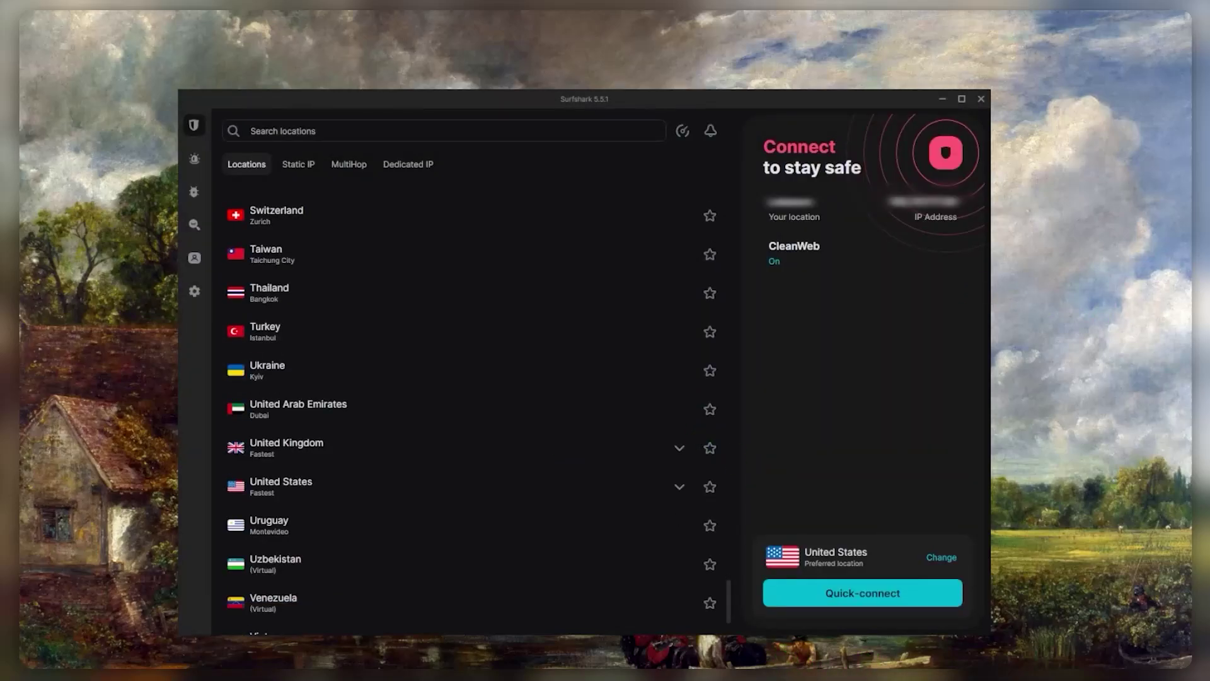
pyautogui.scroll(15, 534, 418)
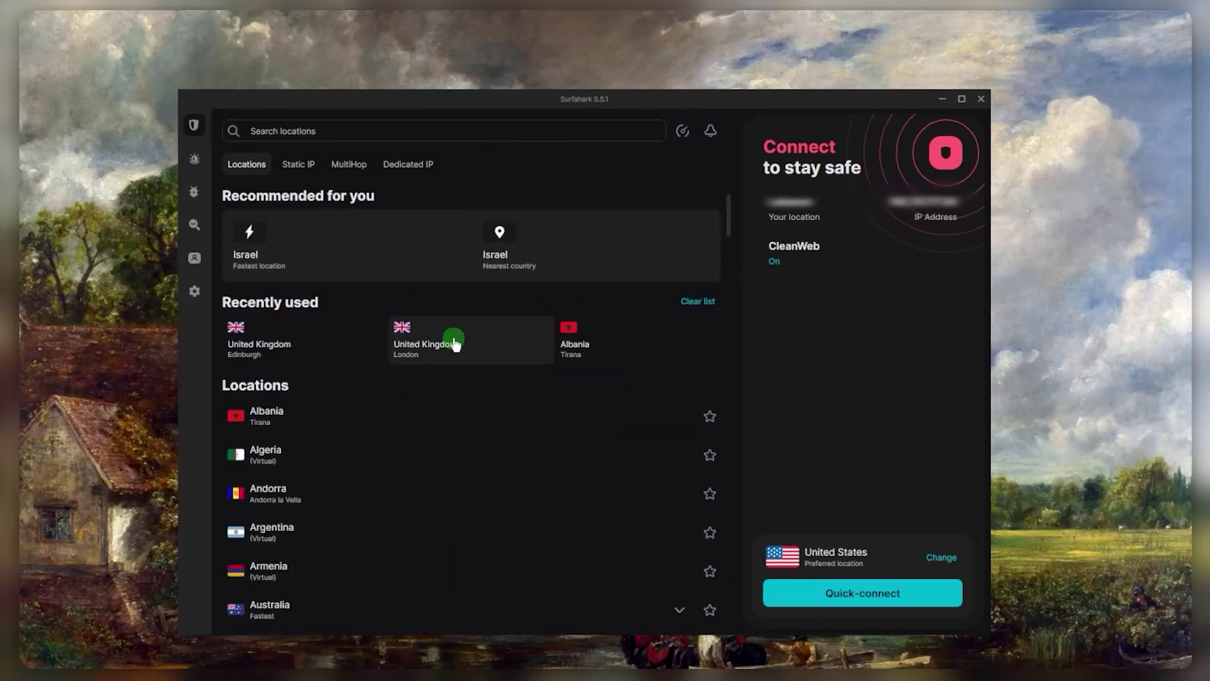
pyautogui.scroll(-3, 486, 464)
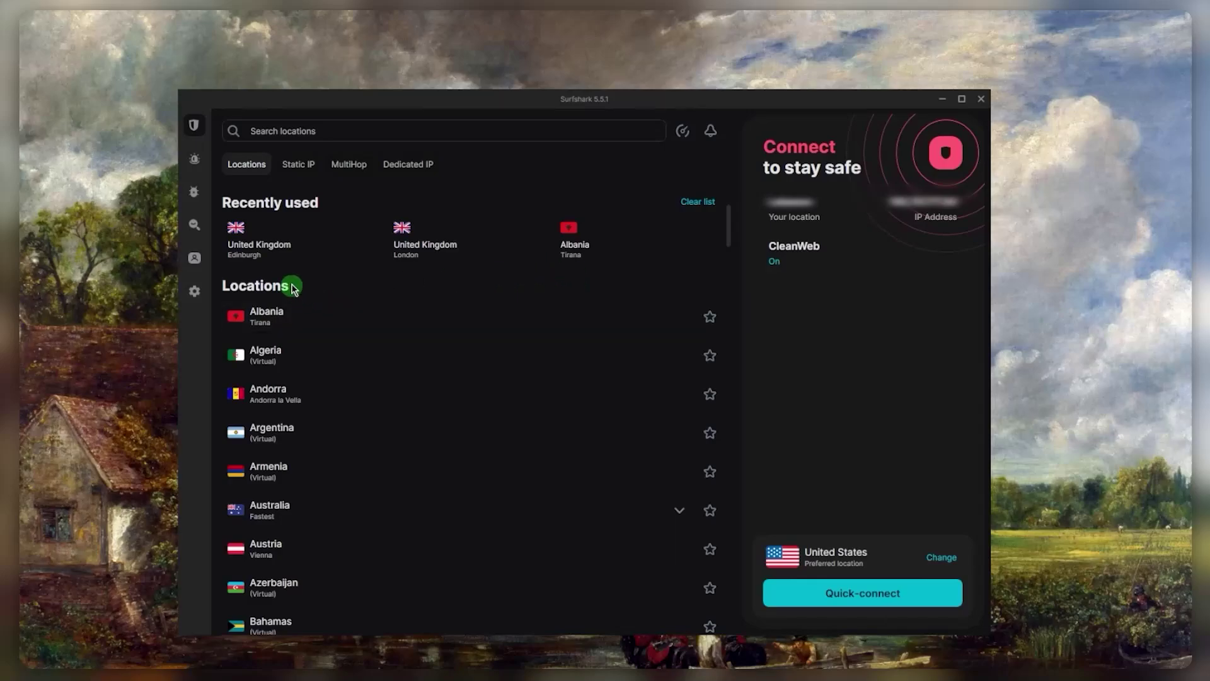
pyautogui.moveTo(203, 289)
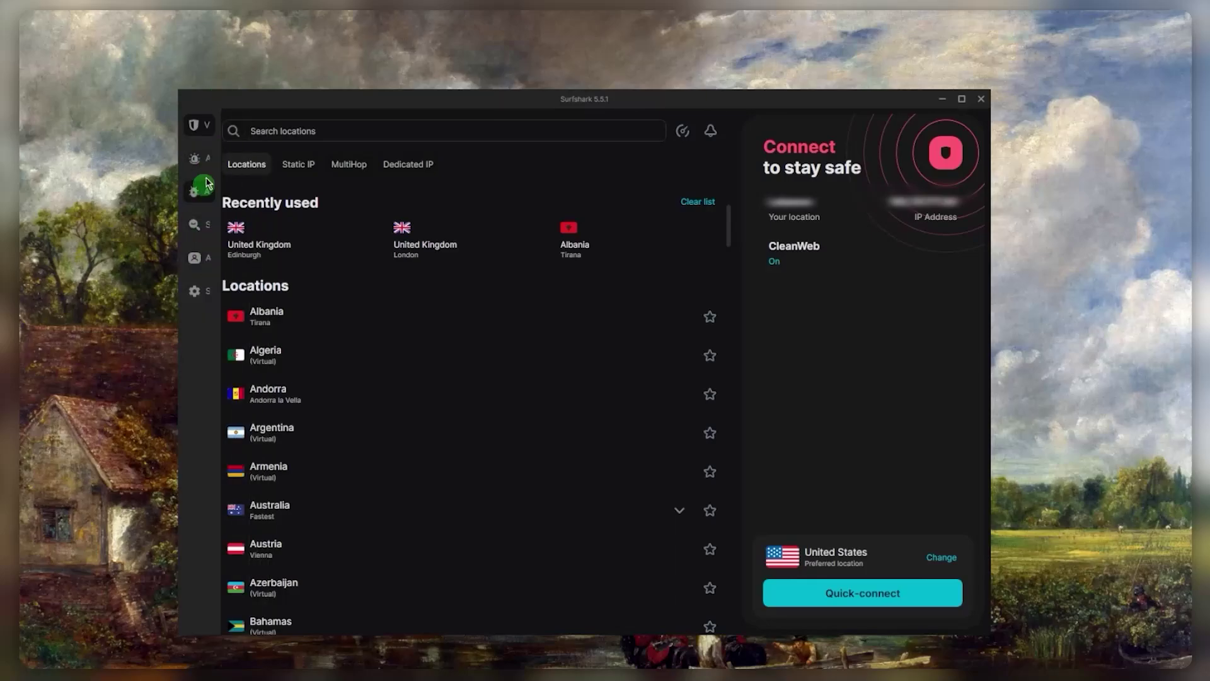
pyautogui.click(225, 296)
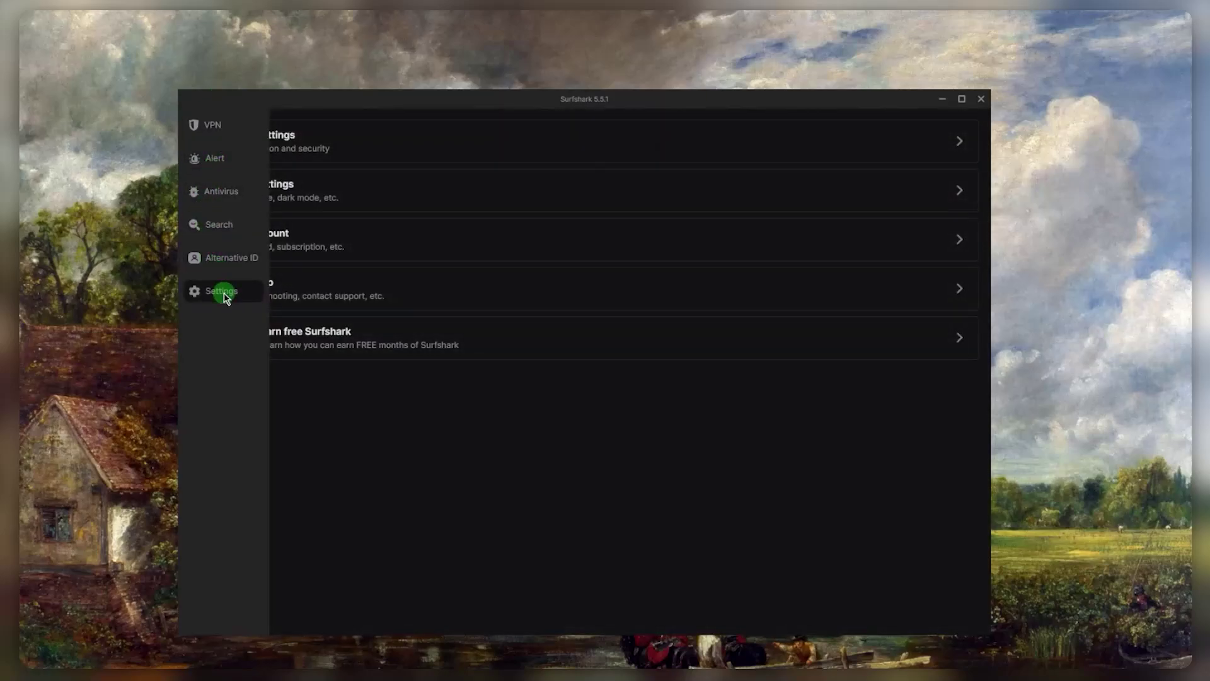
pyautogui.click(303, 161)
pyautogui.scroll(-1, 412, 372)
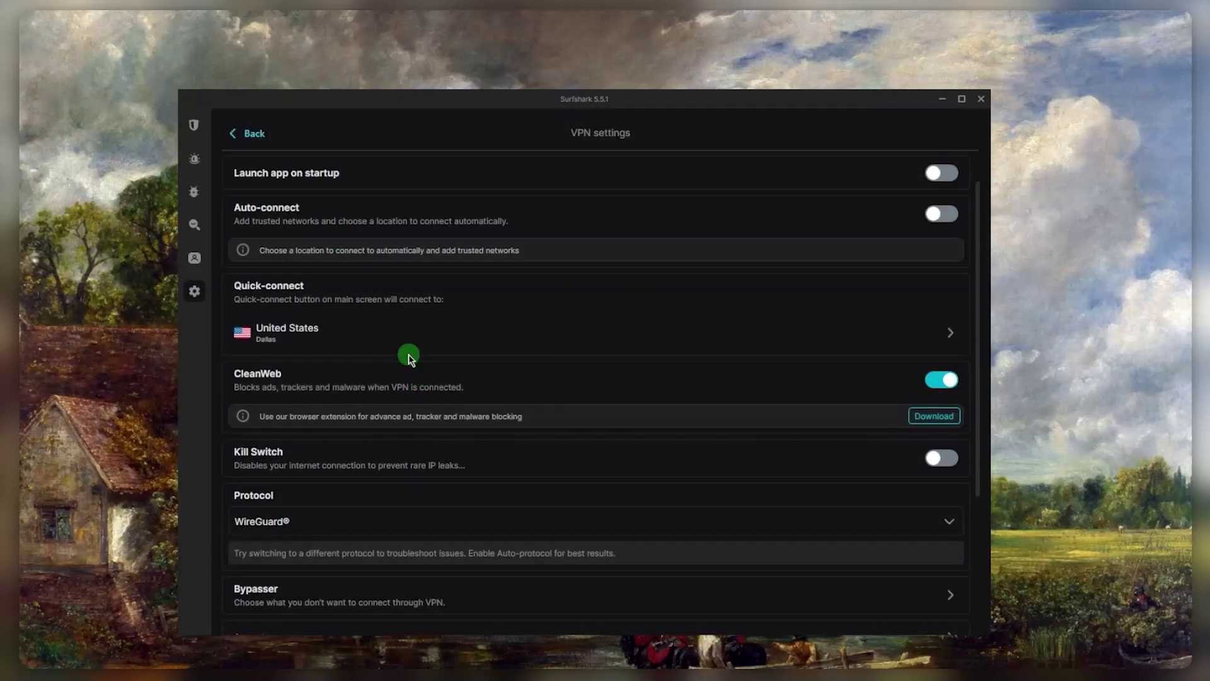
pyautogui.scroll(1, 403, 352)
pyautogui.scroll(-2, 416, 344)
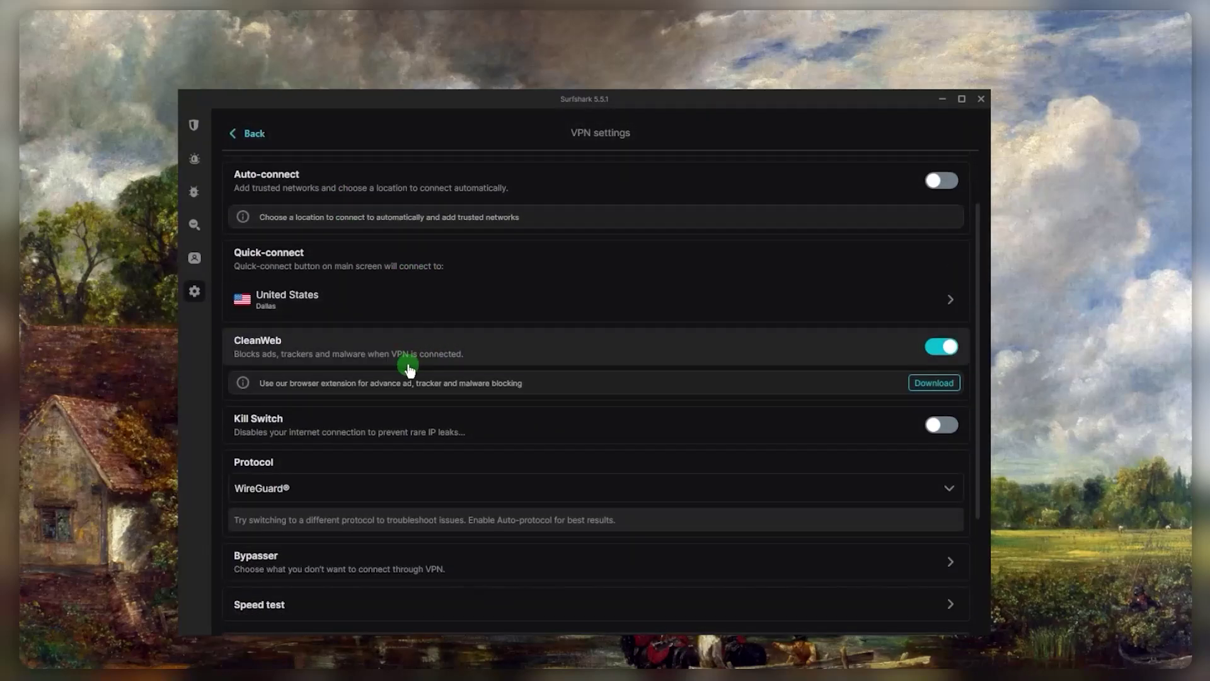
pyautogui.scroll(-4, 428, 340)
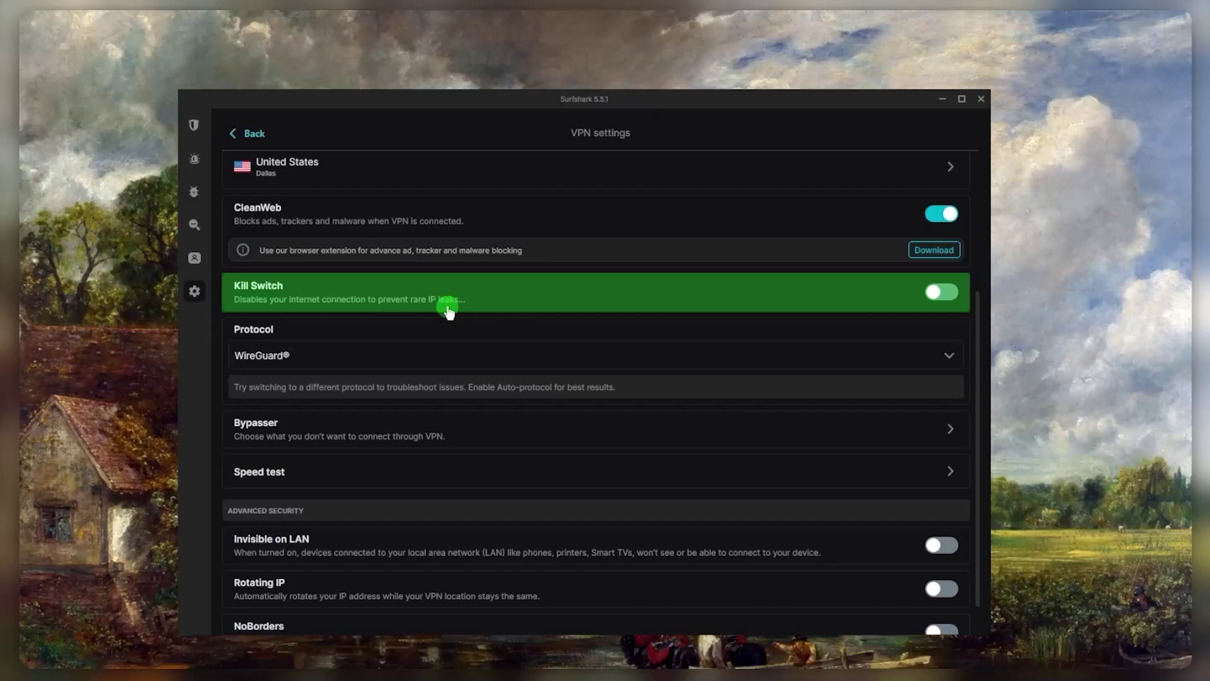
pyautogui.click(448, 311)
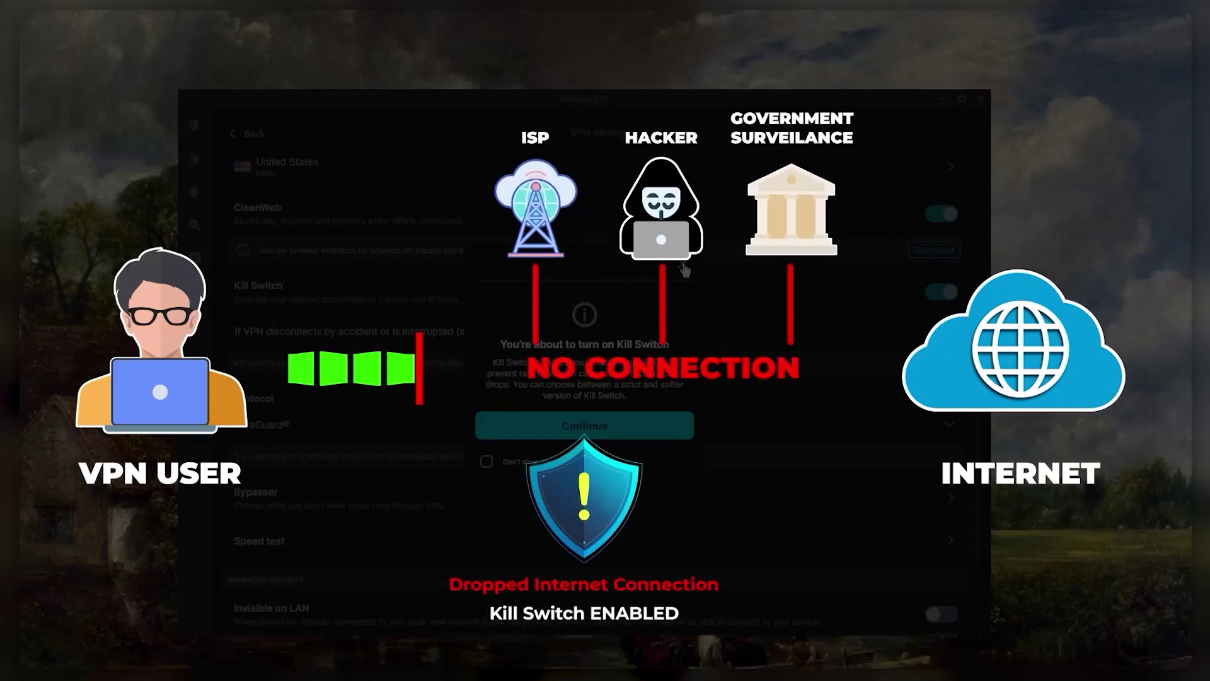
pyautogui.click(685, 270)
pyautogui.click(637, 341)
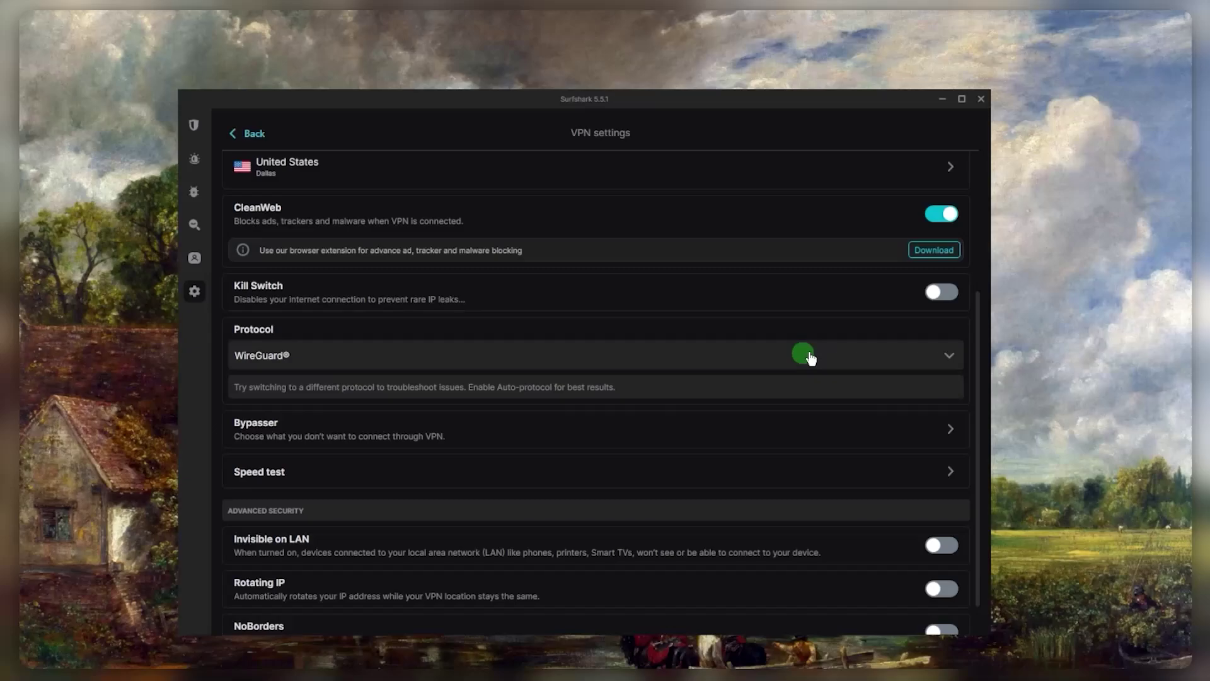
# - Set the VPN protocol to Automatic, briefly trying WireGuard before reselecting Automatic
pyautogui.click(898, 357)
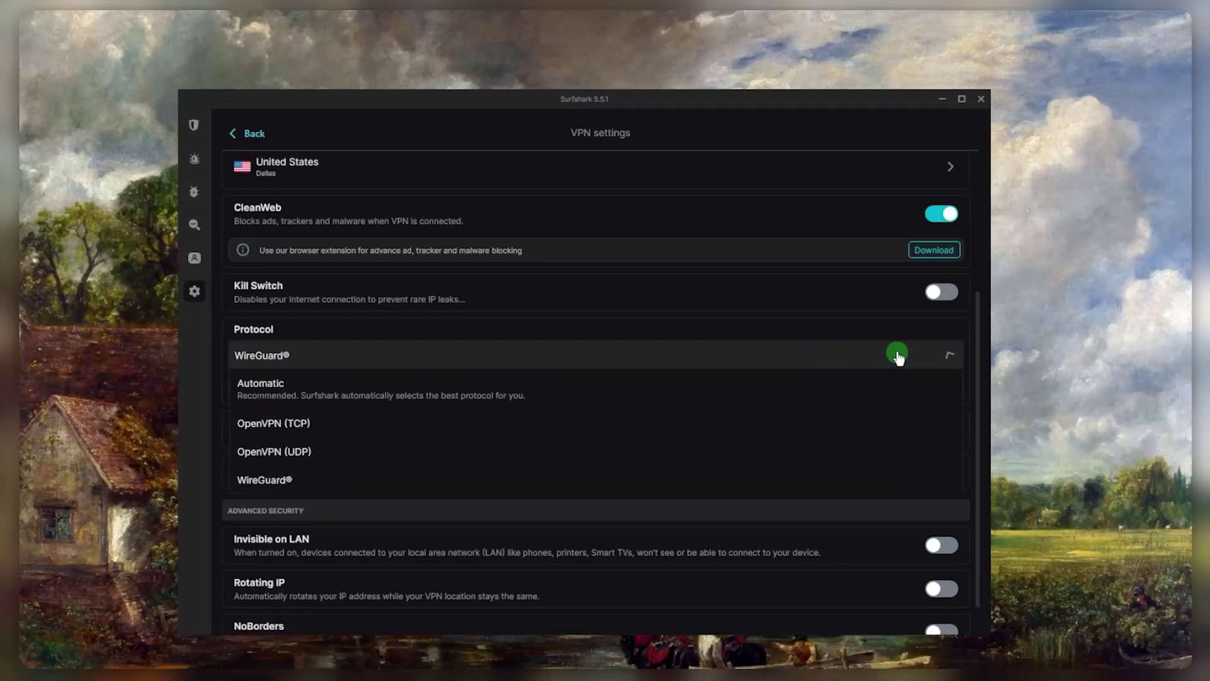
pyautogui.click(281, 388)
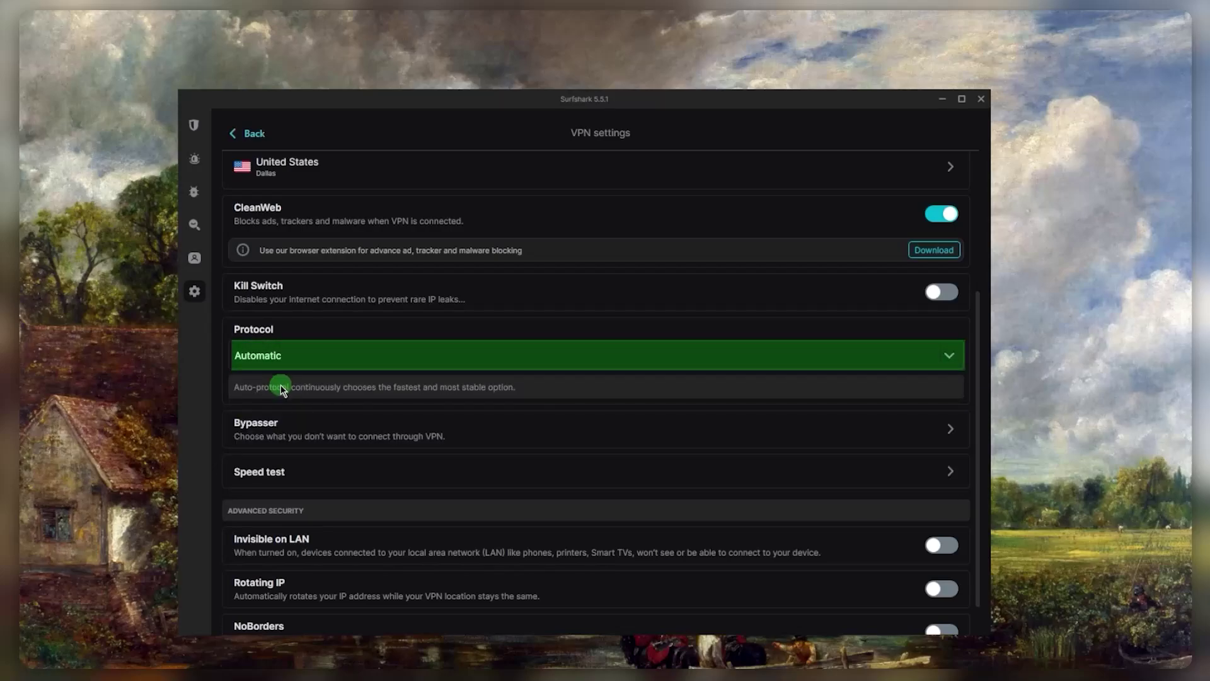
pyautogui.click(292, 353)
pyautogui.click(260, 479)
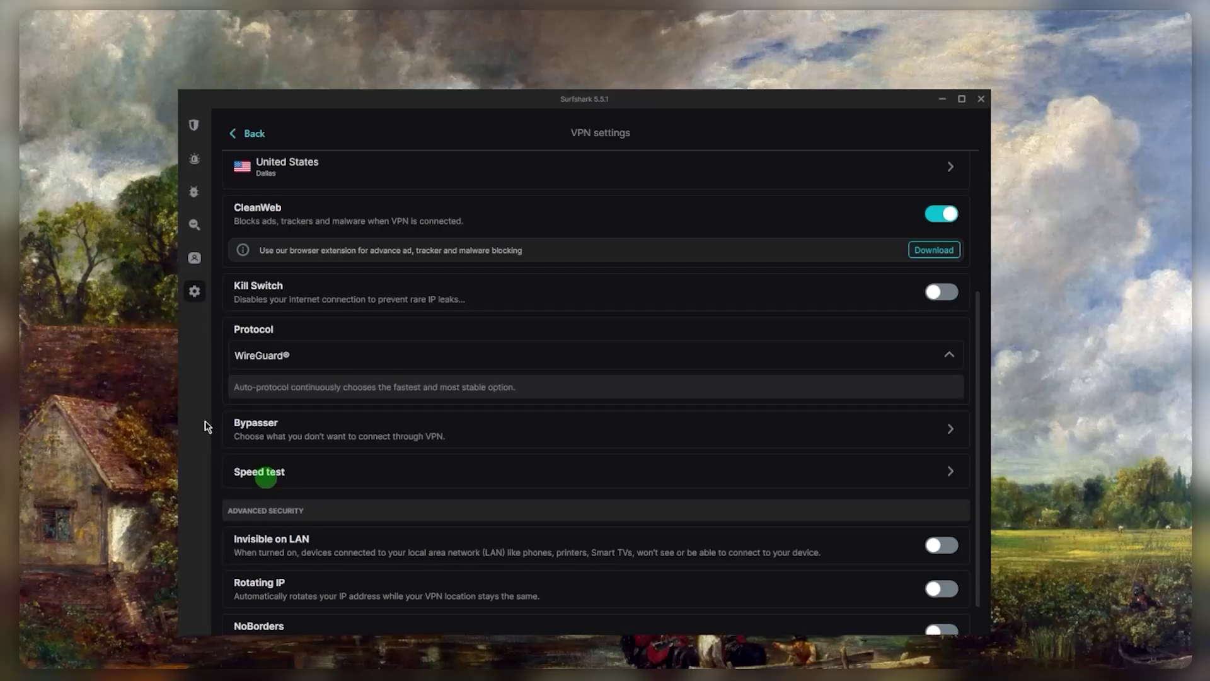
pyautogui.click(277, 357)
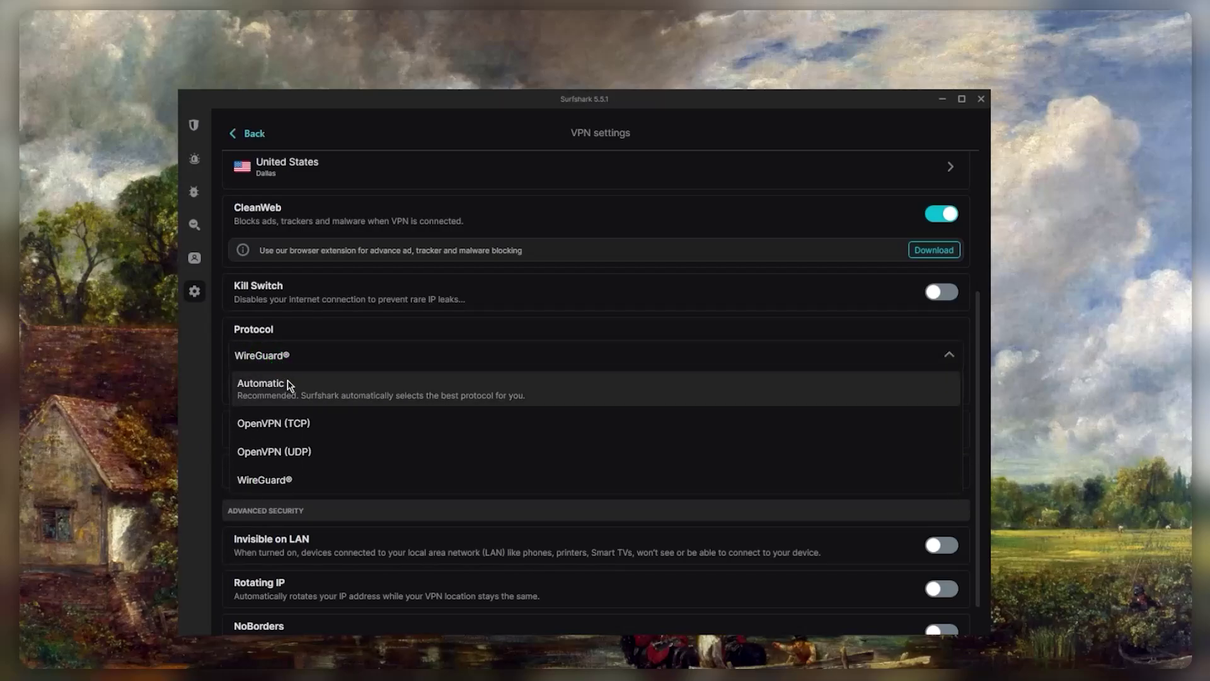
pyautogui.click(289, 382)
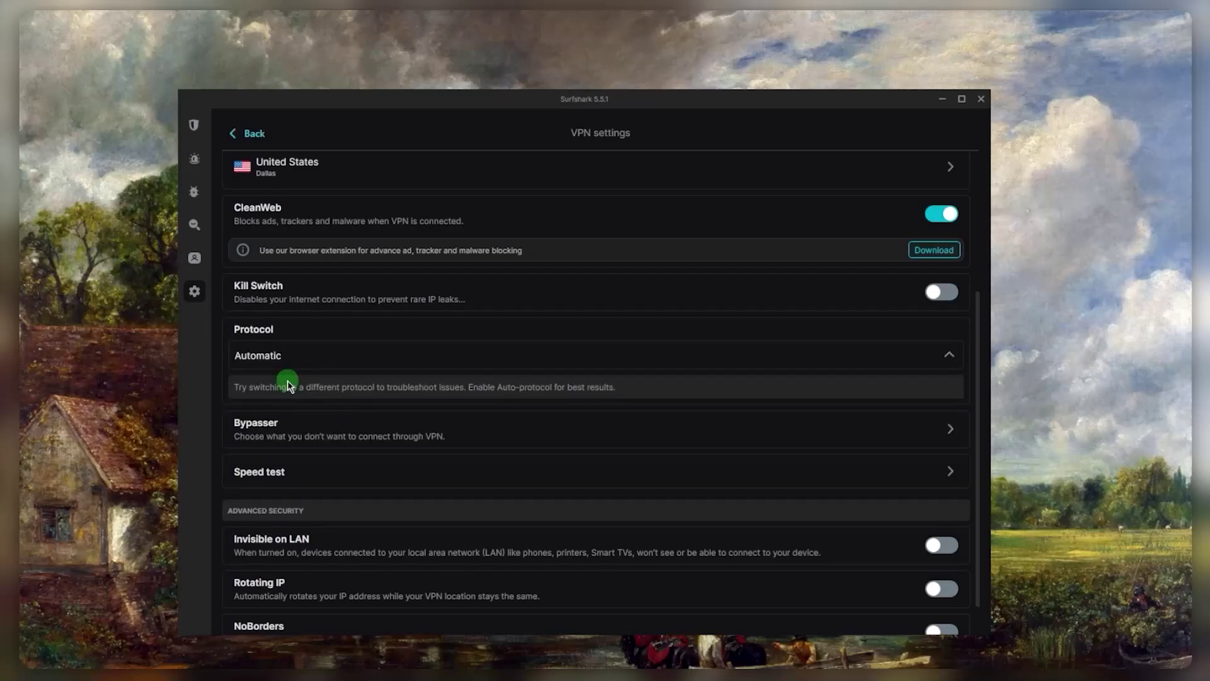
pyautogui.click(251, 423)
pyautogui.click(236, 447)
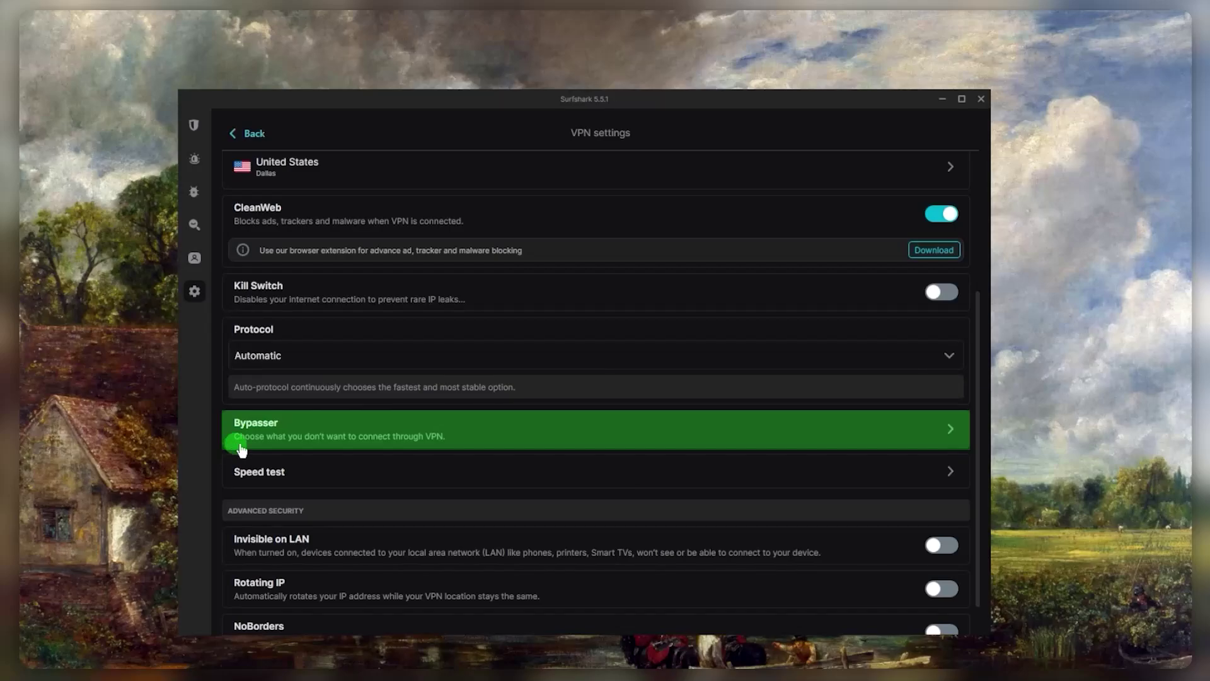
# - On the Bypasser page, expand Websites/IP addresses and set Route via VPN for chosen apps
pyautogui.click(285, 444)
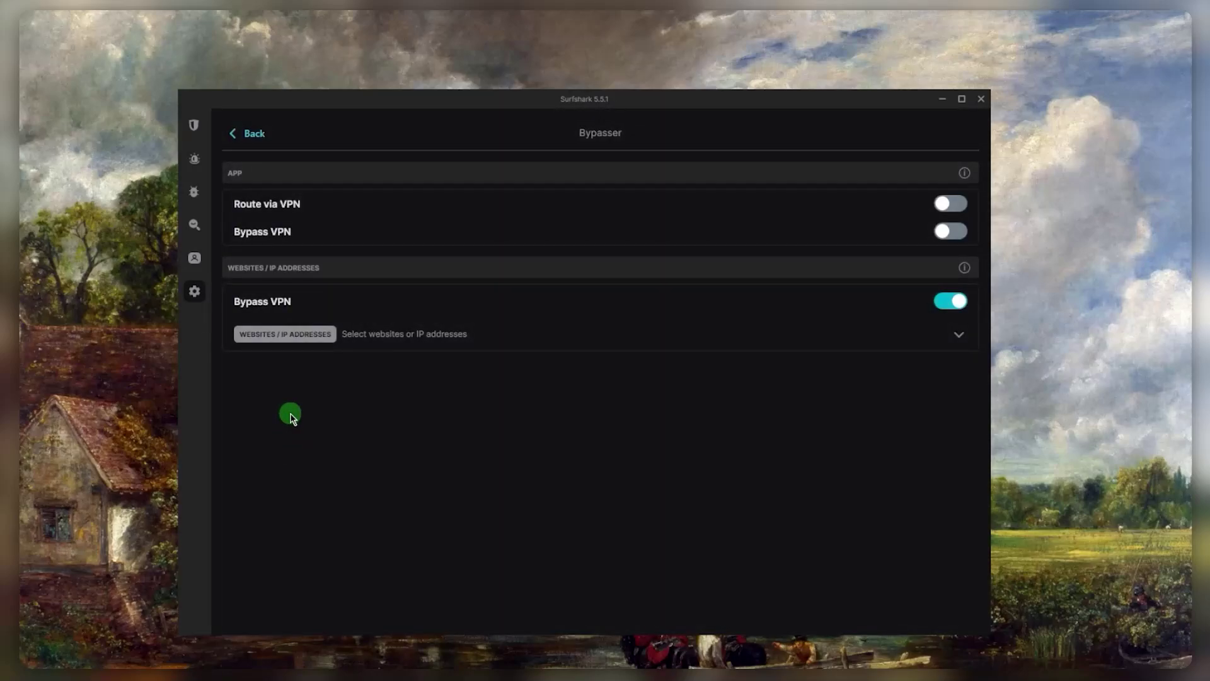
pyautogui.click(960, 334)
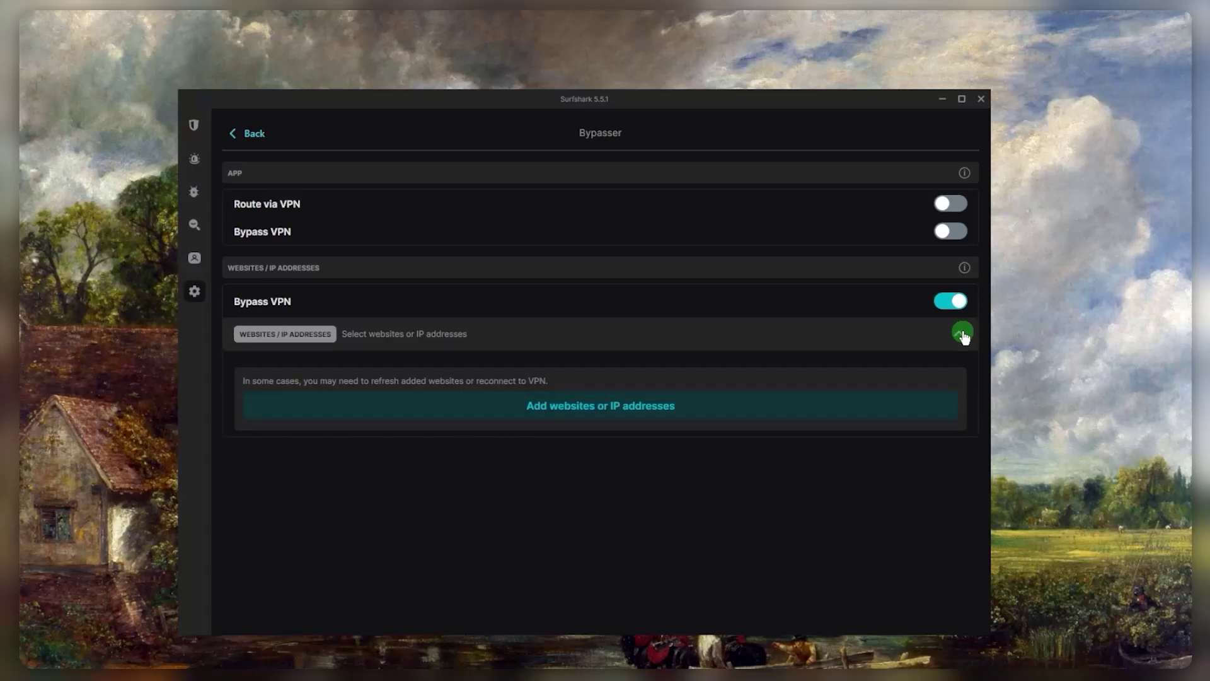
pyautogui.click(960, 335)
pyautogui.click(950, 203)
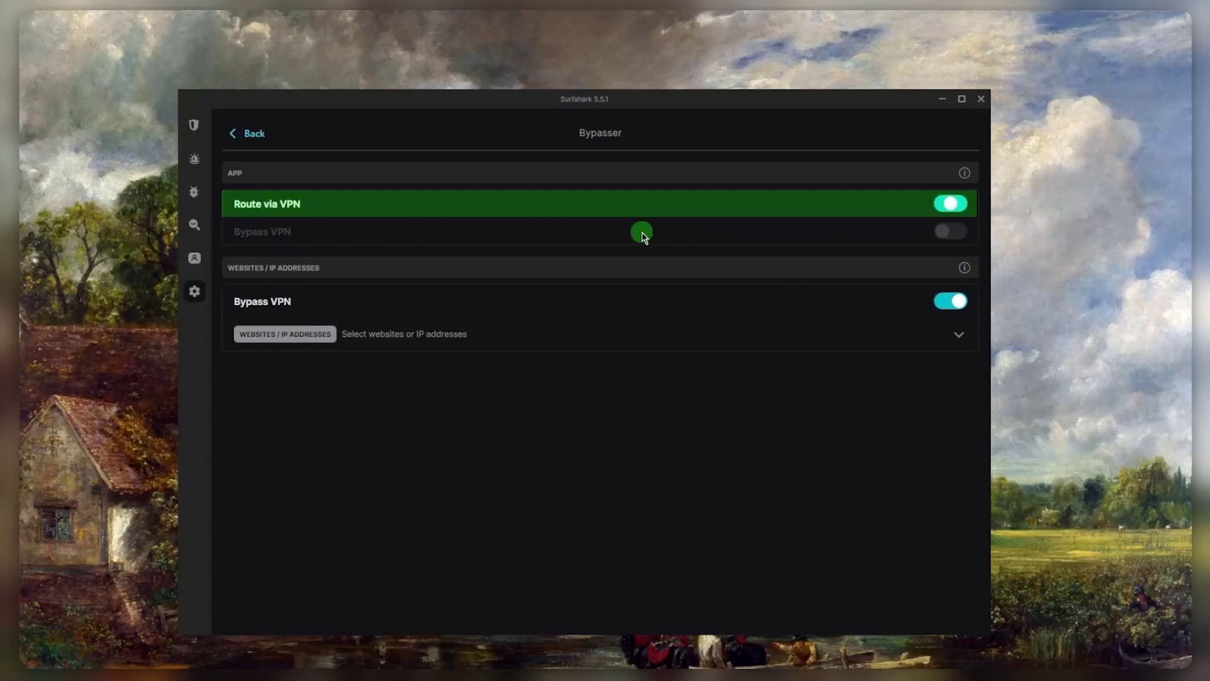
pyautogui.click(381, 268)
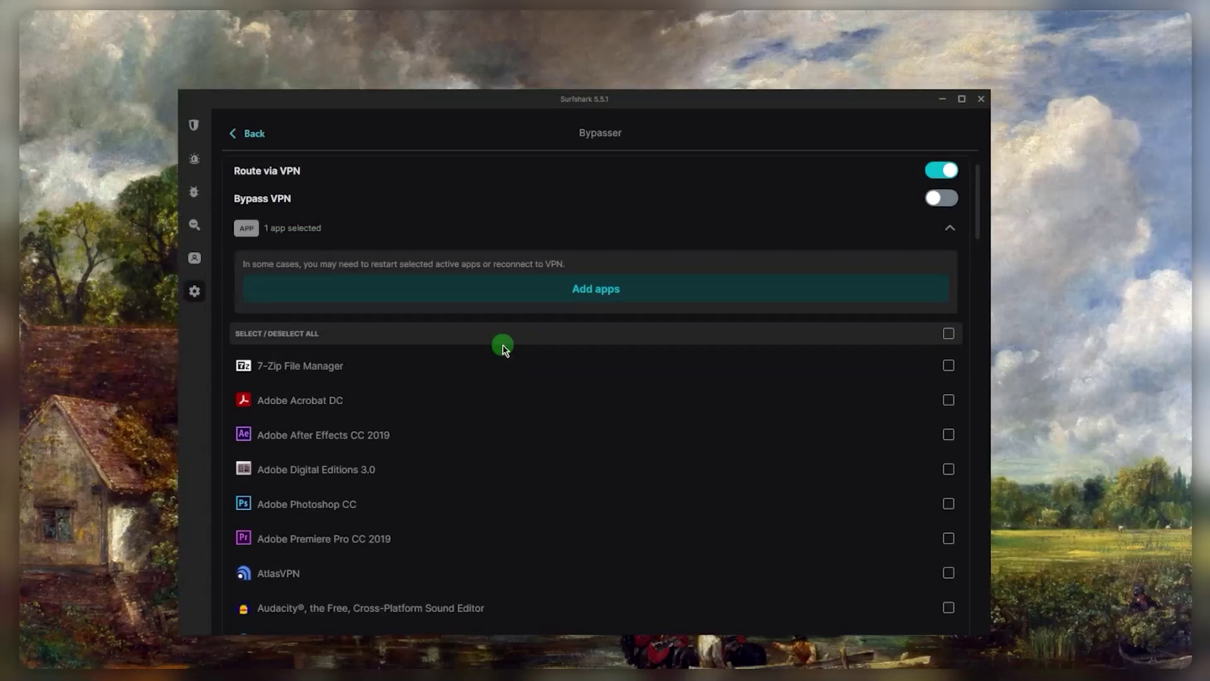
pyautogui.click(939, 171)
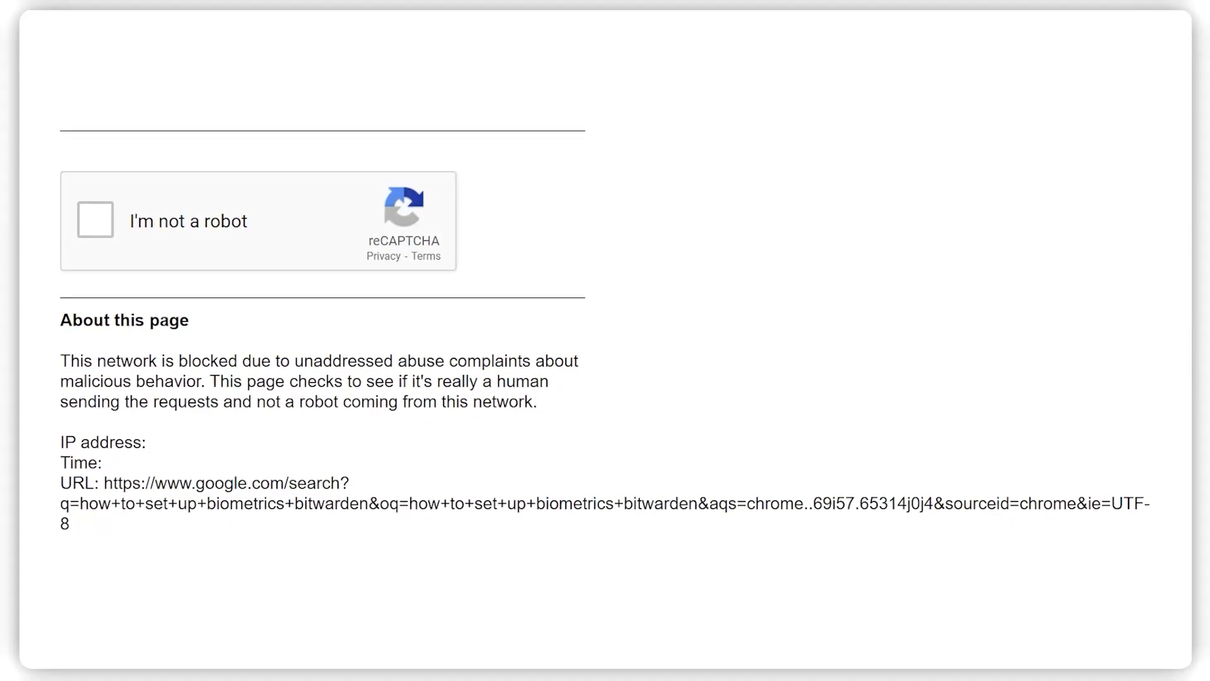
# - Leave the settings and return to the main VPN locations page
pyautogui.click(242, 138)
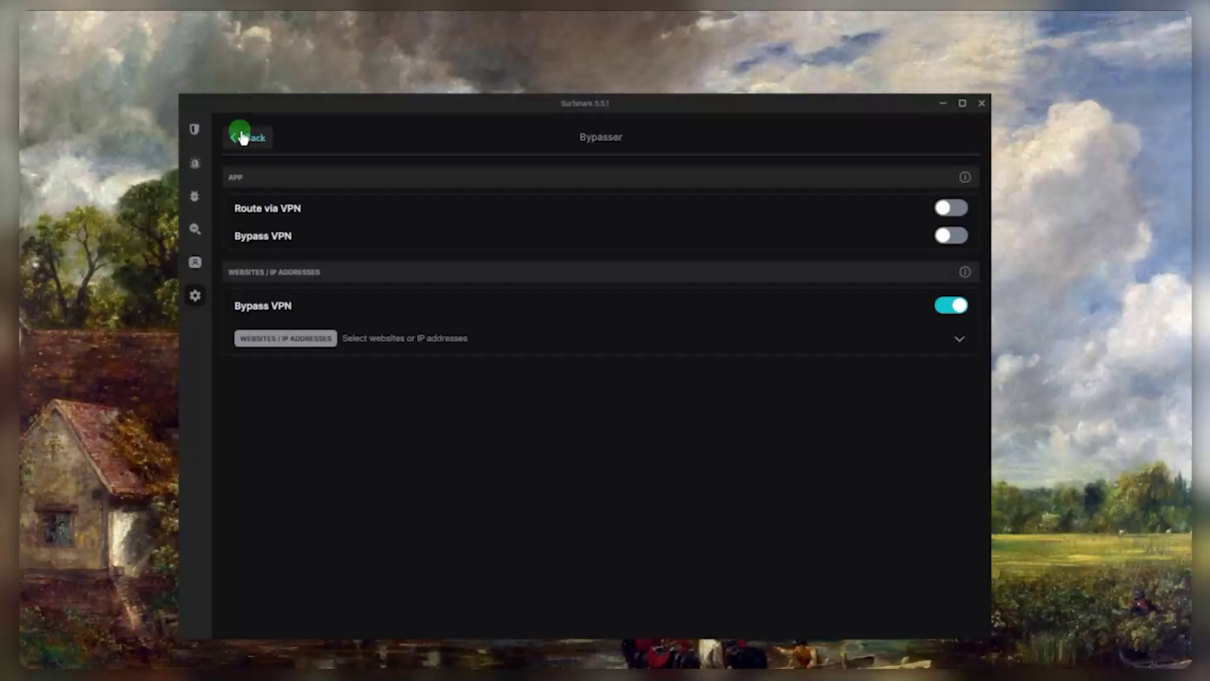
pyautogui.scroll(-2, 454, 474)
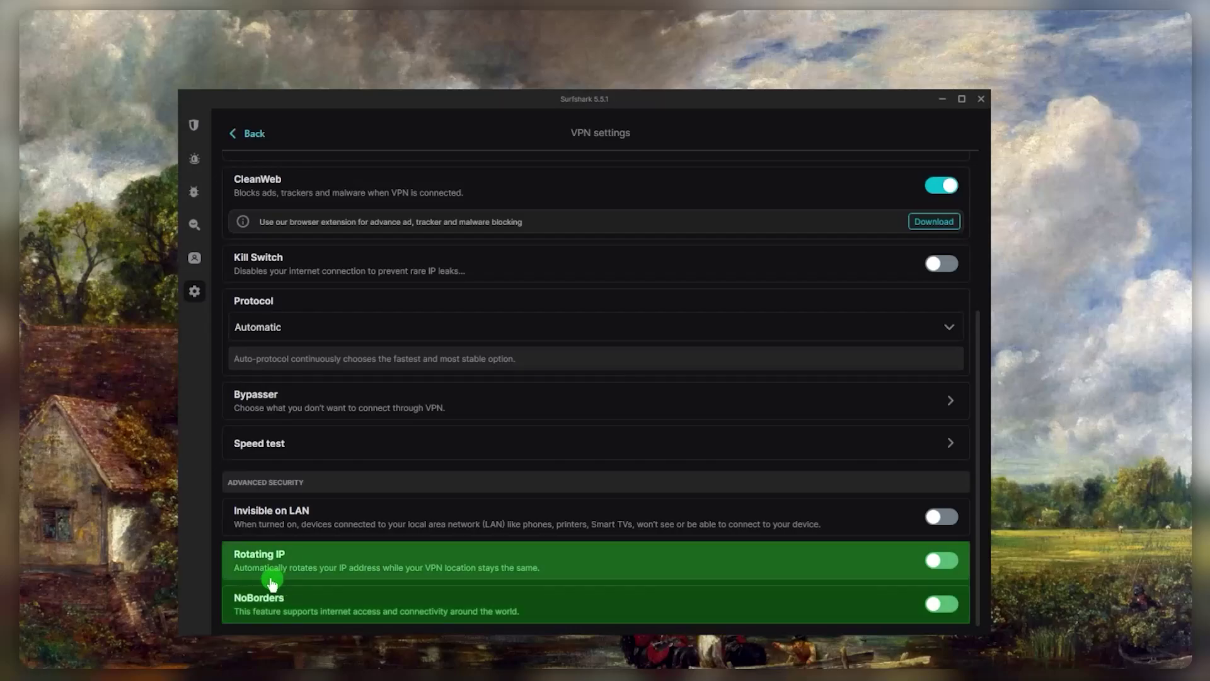
pyautogui.scroll(5, 264, 467)
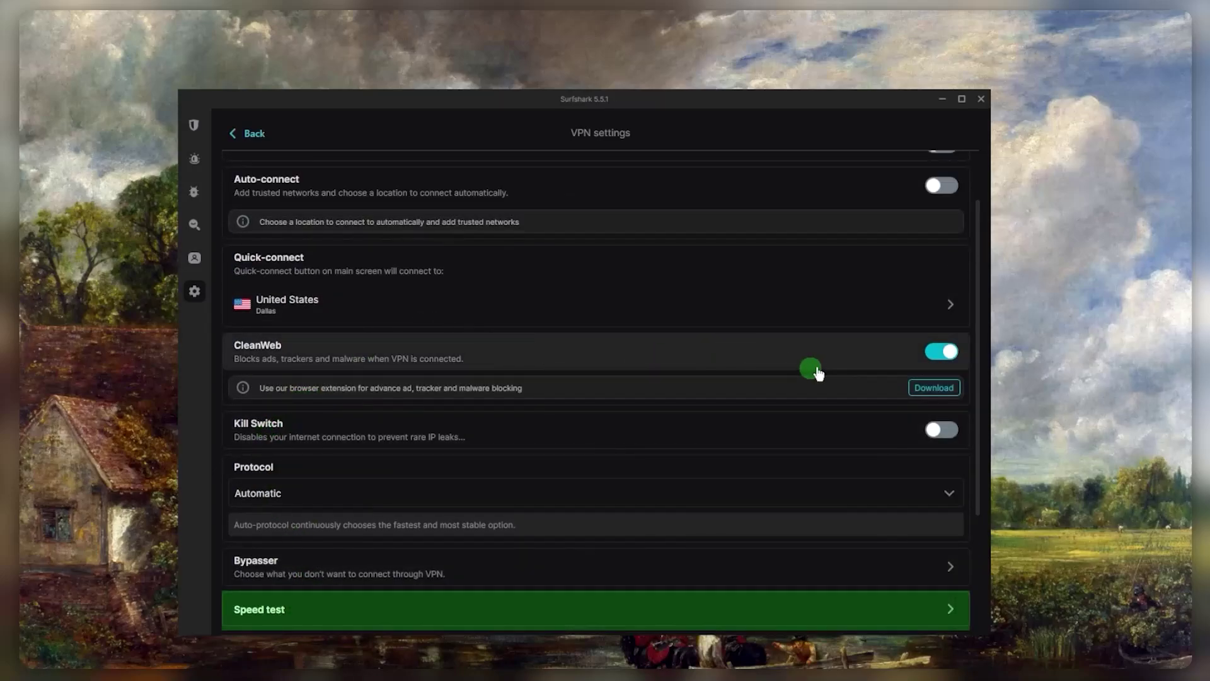
pyautogui.moveTo(202, 123)
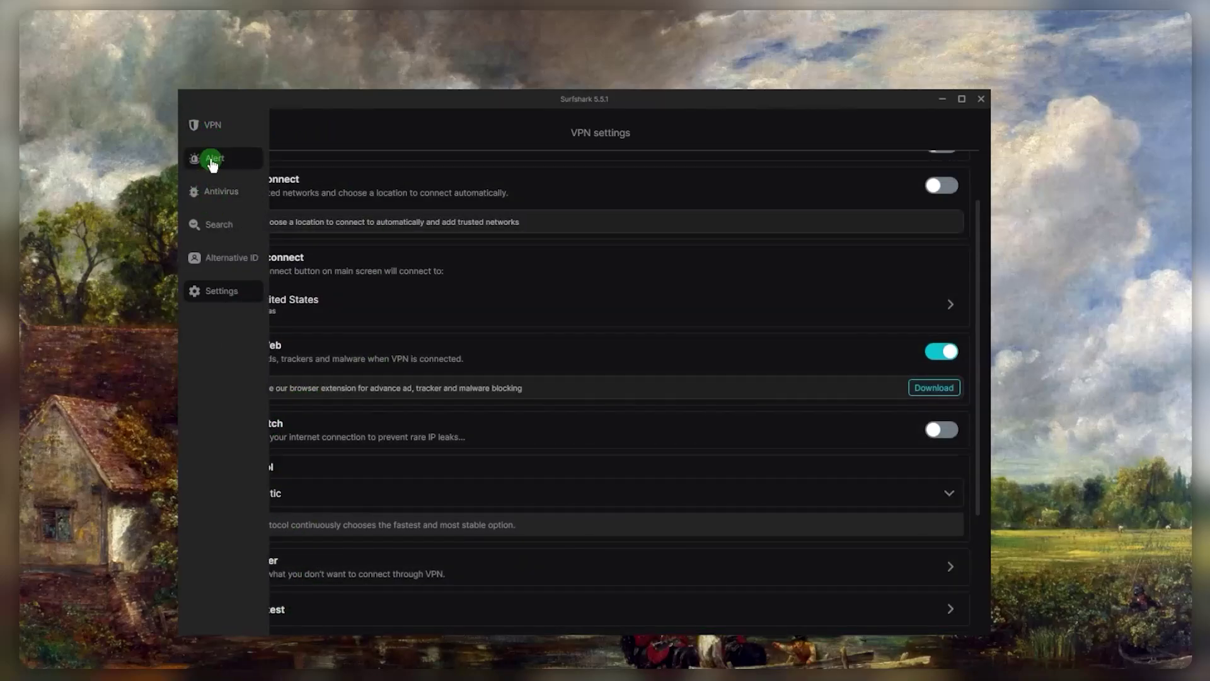
pyautogui.click(212, 126)
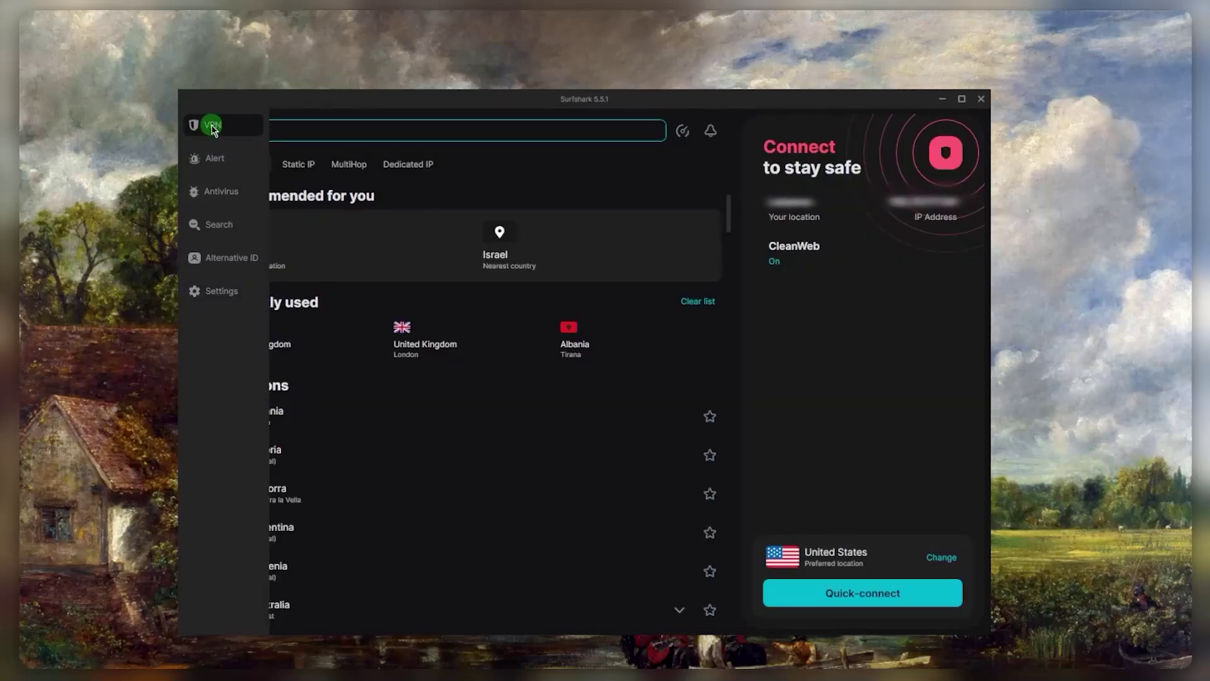
# - View the Static IP, MultiHop and Dedicated IP location tabs in turn
pyautogui.click(348, 164)
pyautogui.click(298, 164)
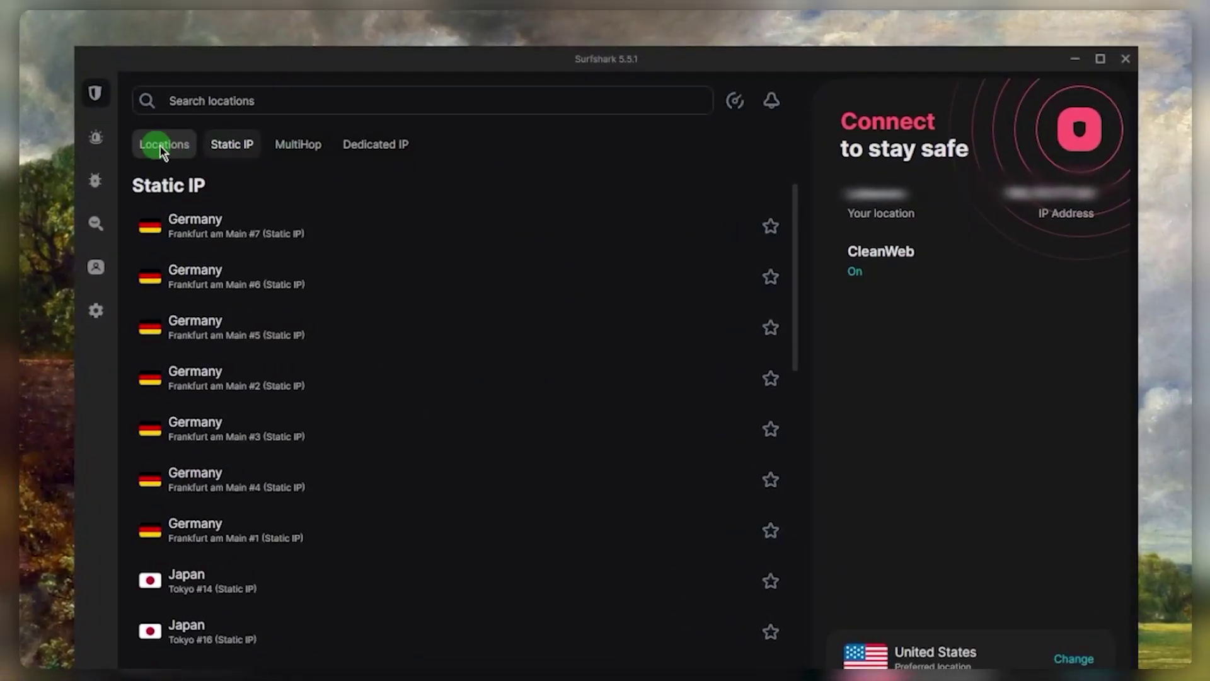
pyautogui.click(293, 146)
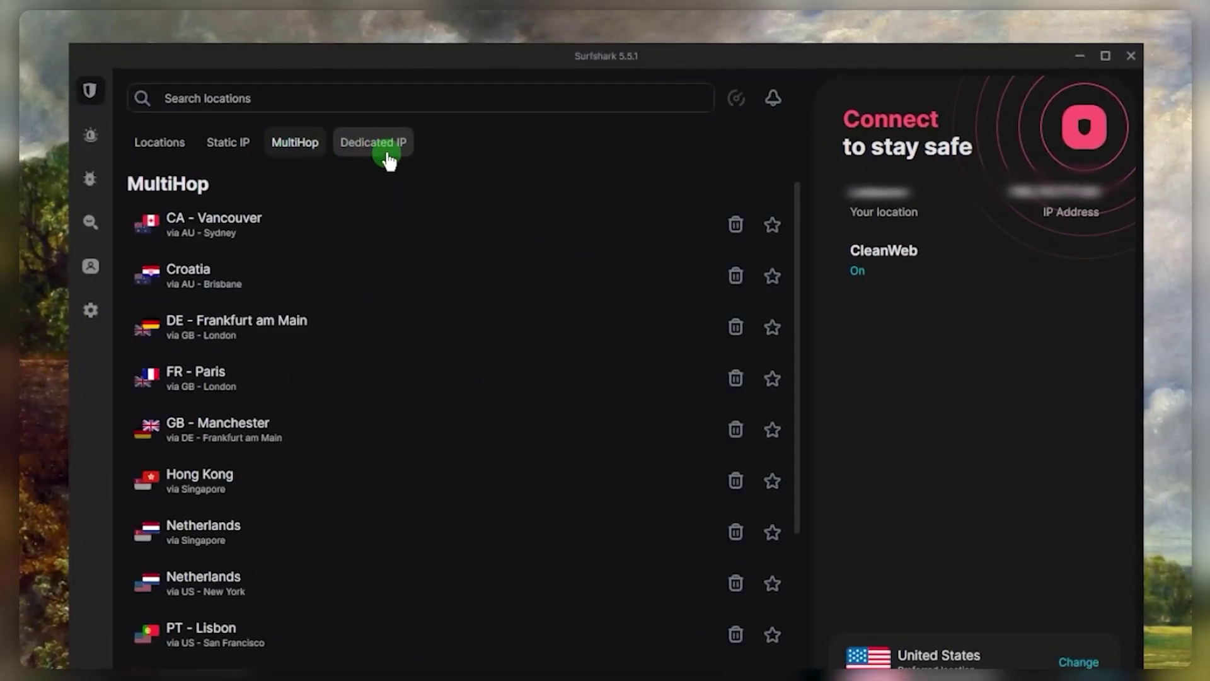
pyautogui.click(378, 149)
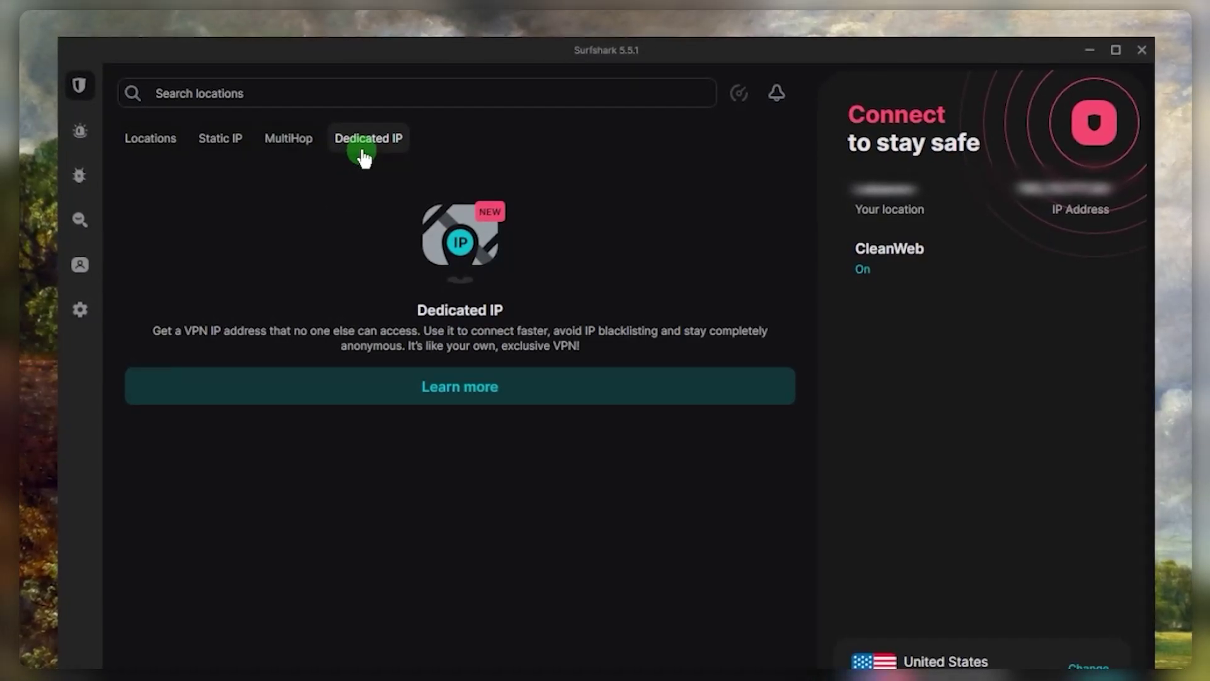